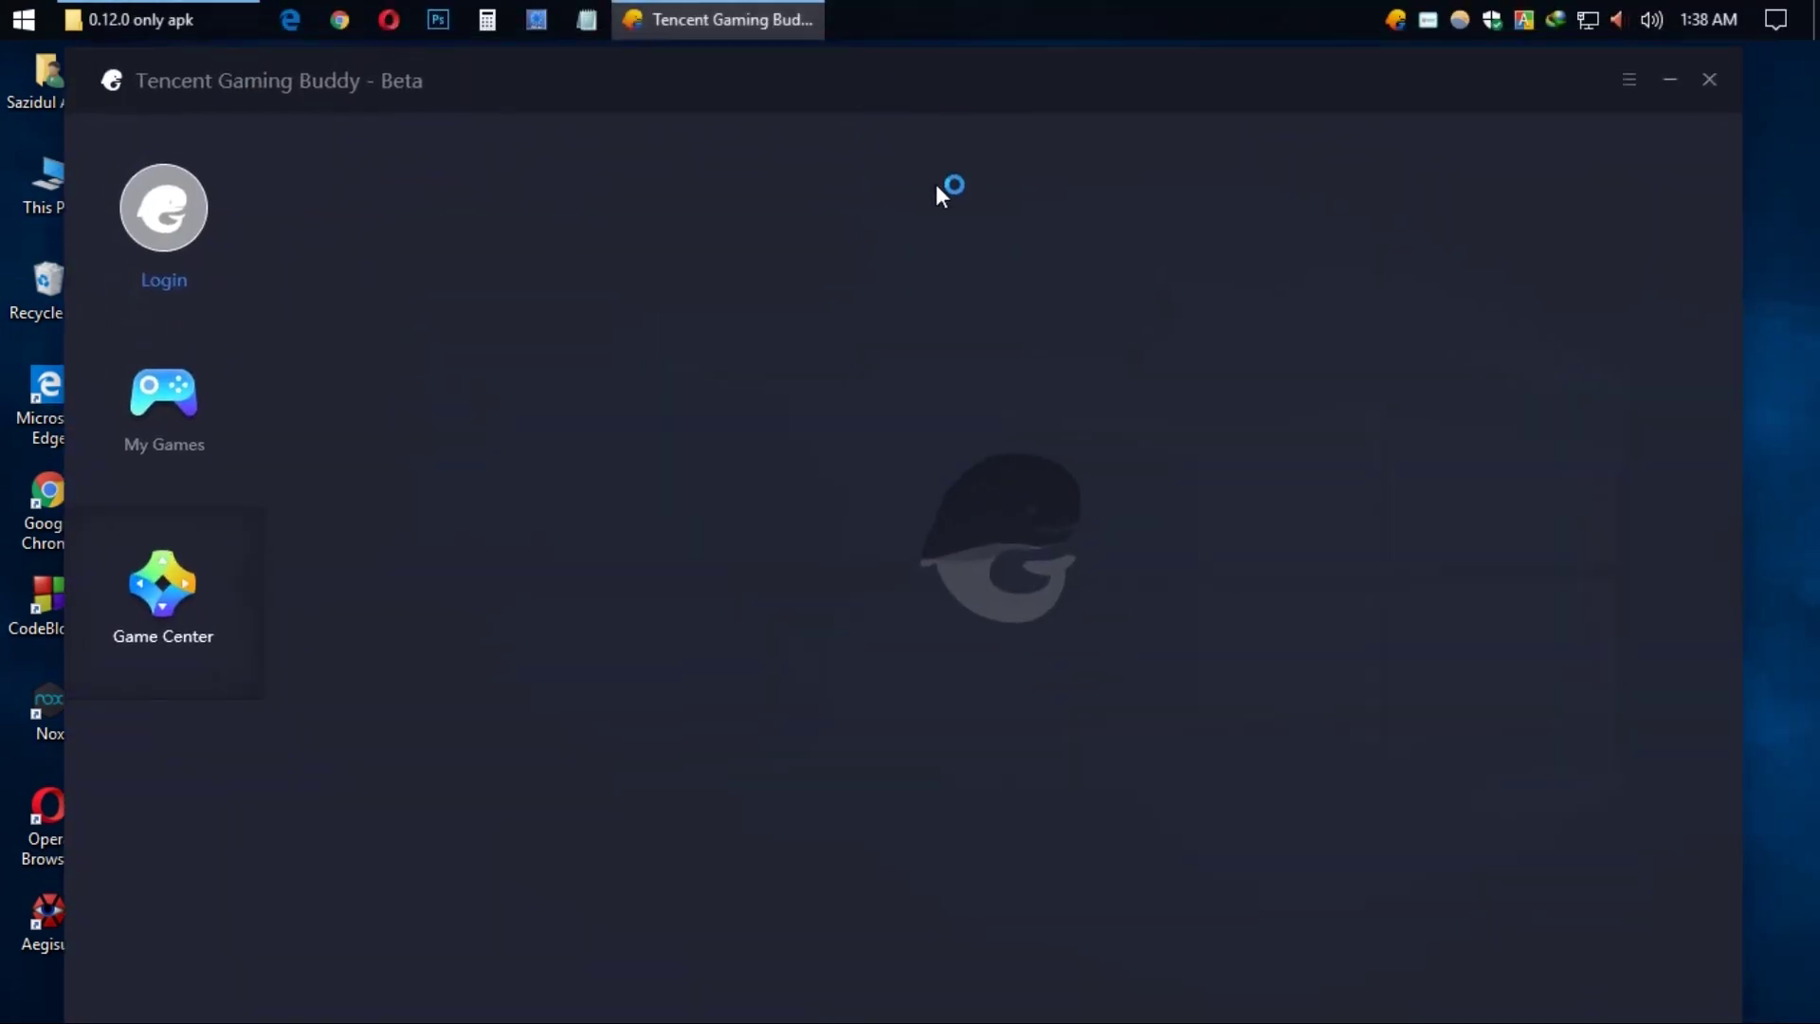
Open the Diagnosis tool of Tencent Gaming Buddy to view the system details and the emulator's folder paths
click(1628, 89)
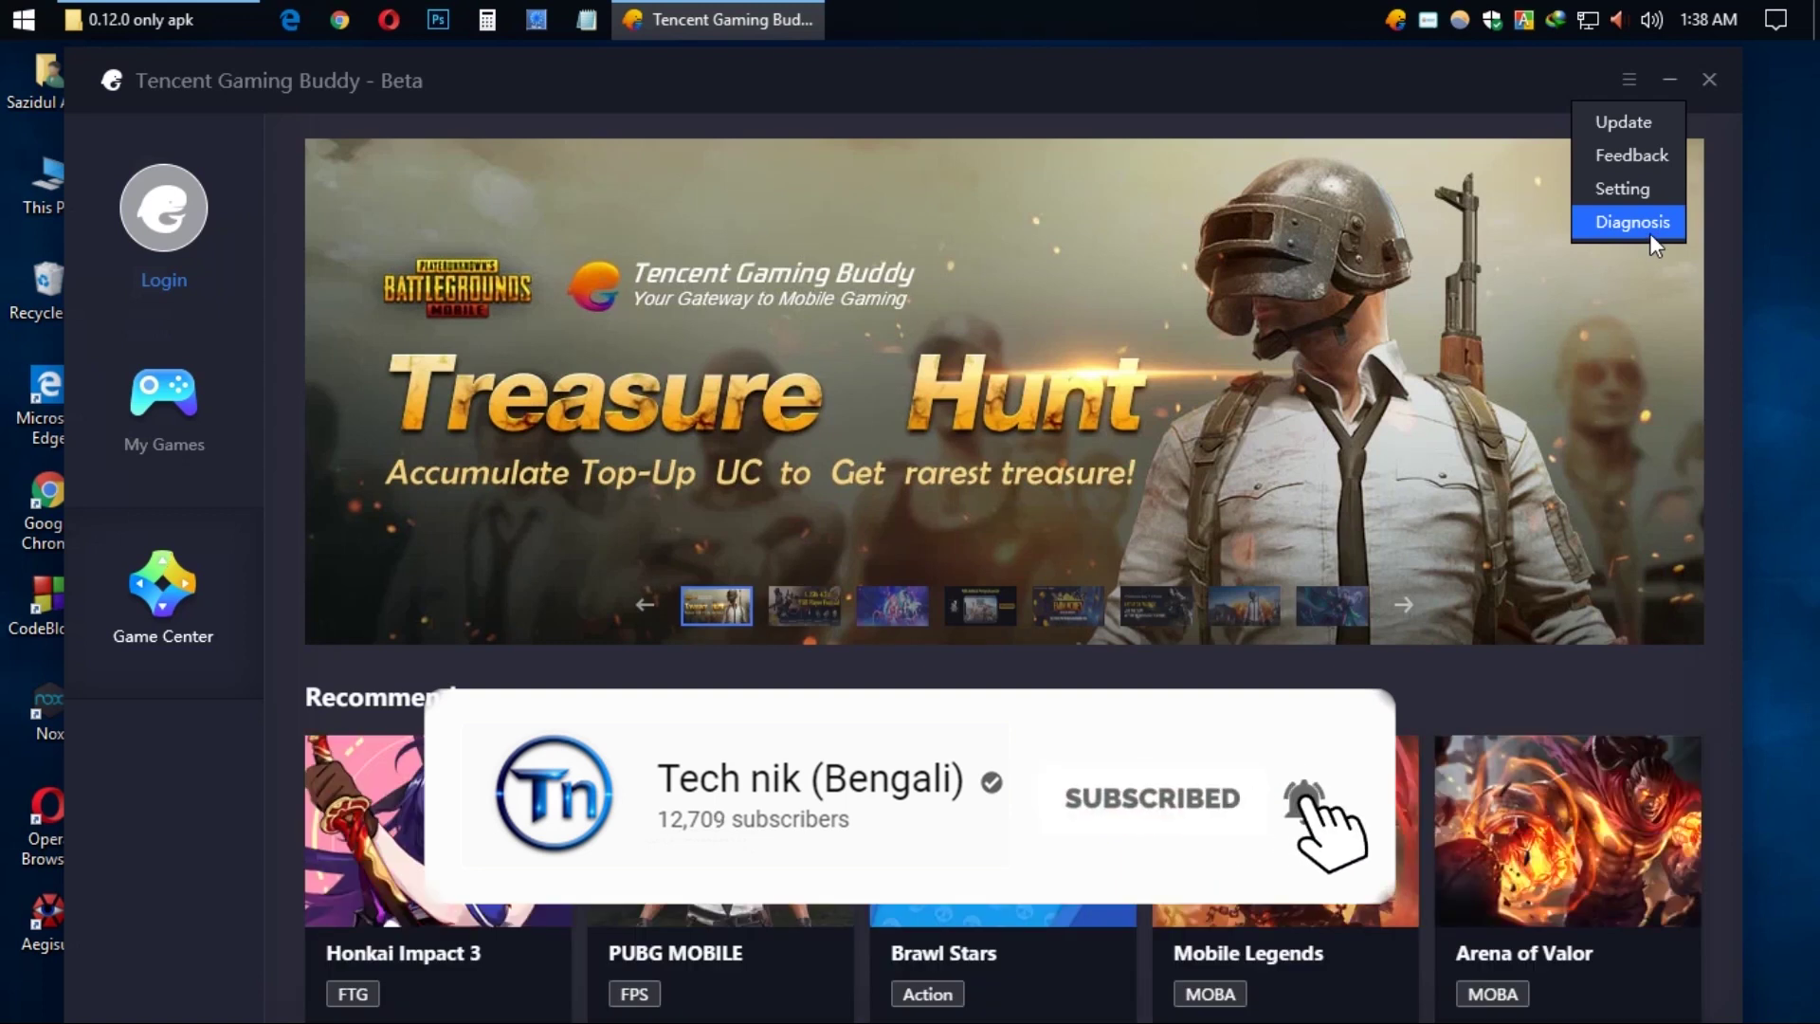
click(1632, 222)
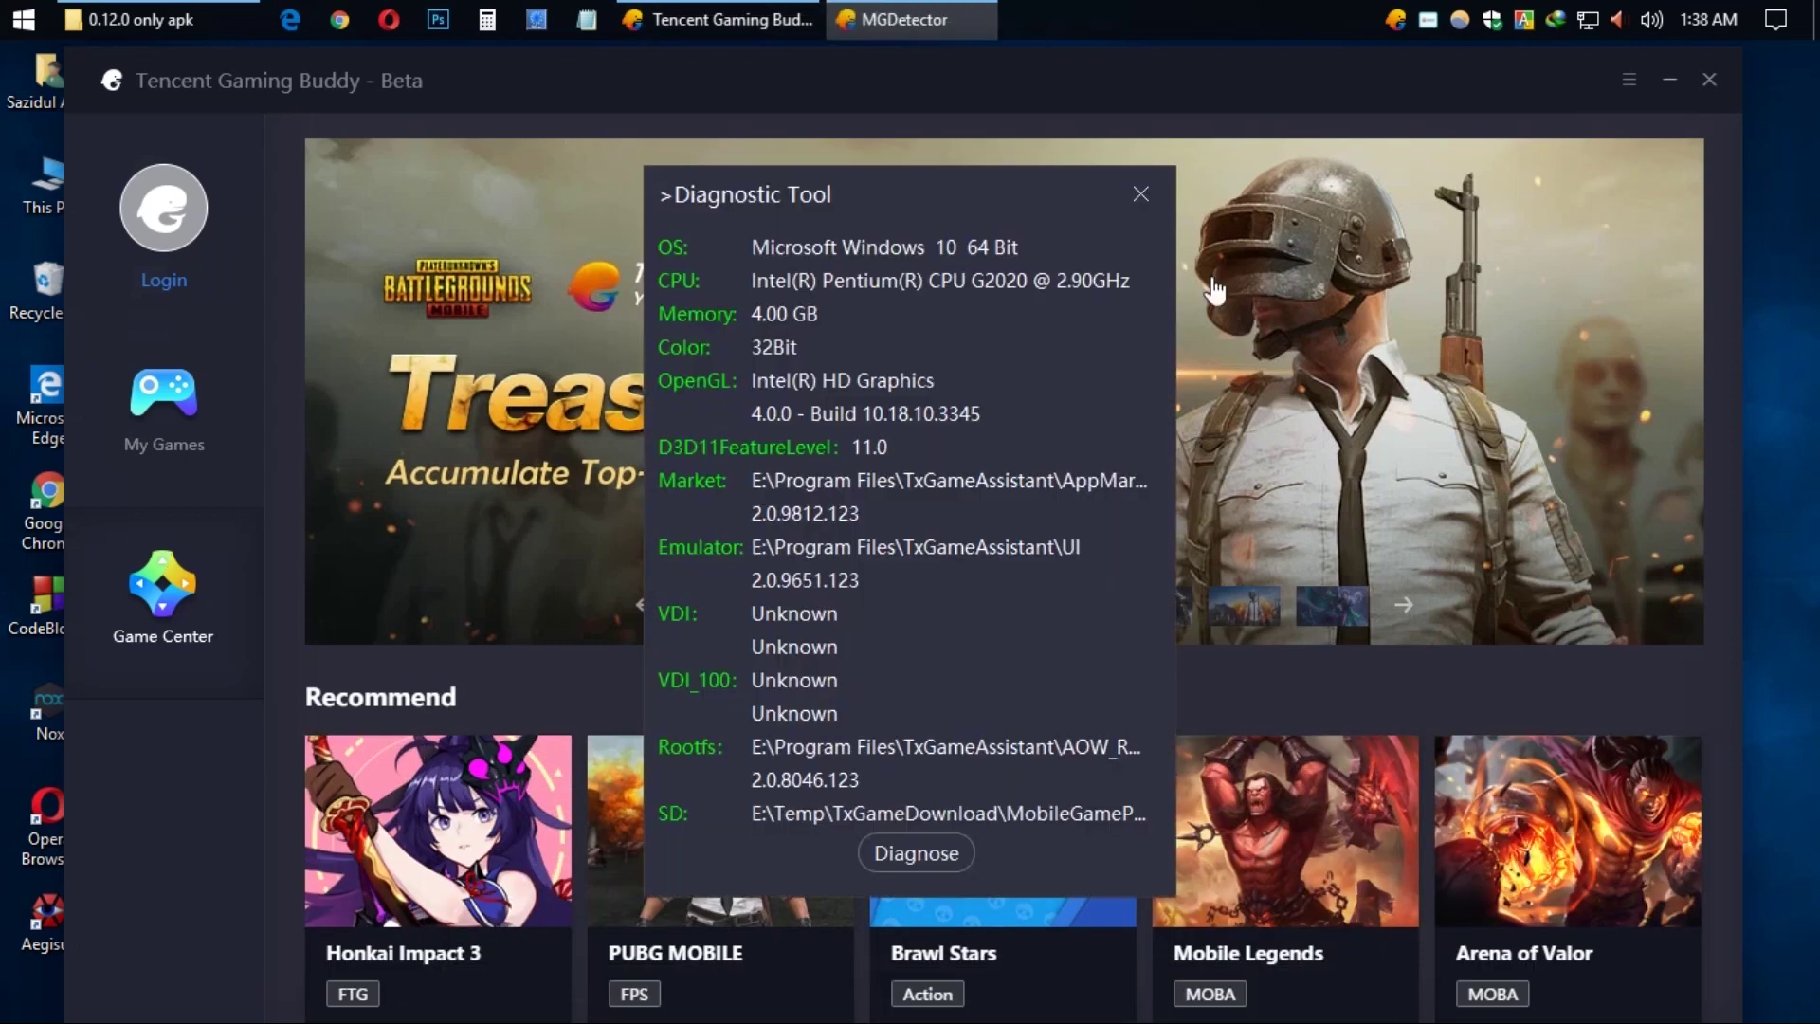
mouse_move(863, 184)
mouse_down()
mouse_move(917, 195)
mouse_move(839, 196)
mouse_up()
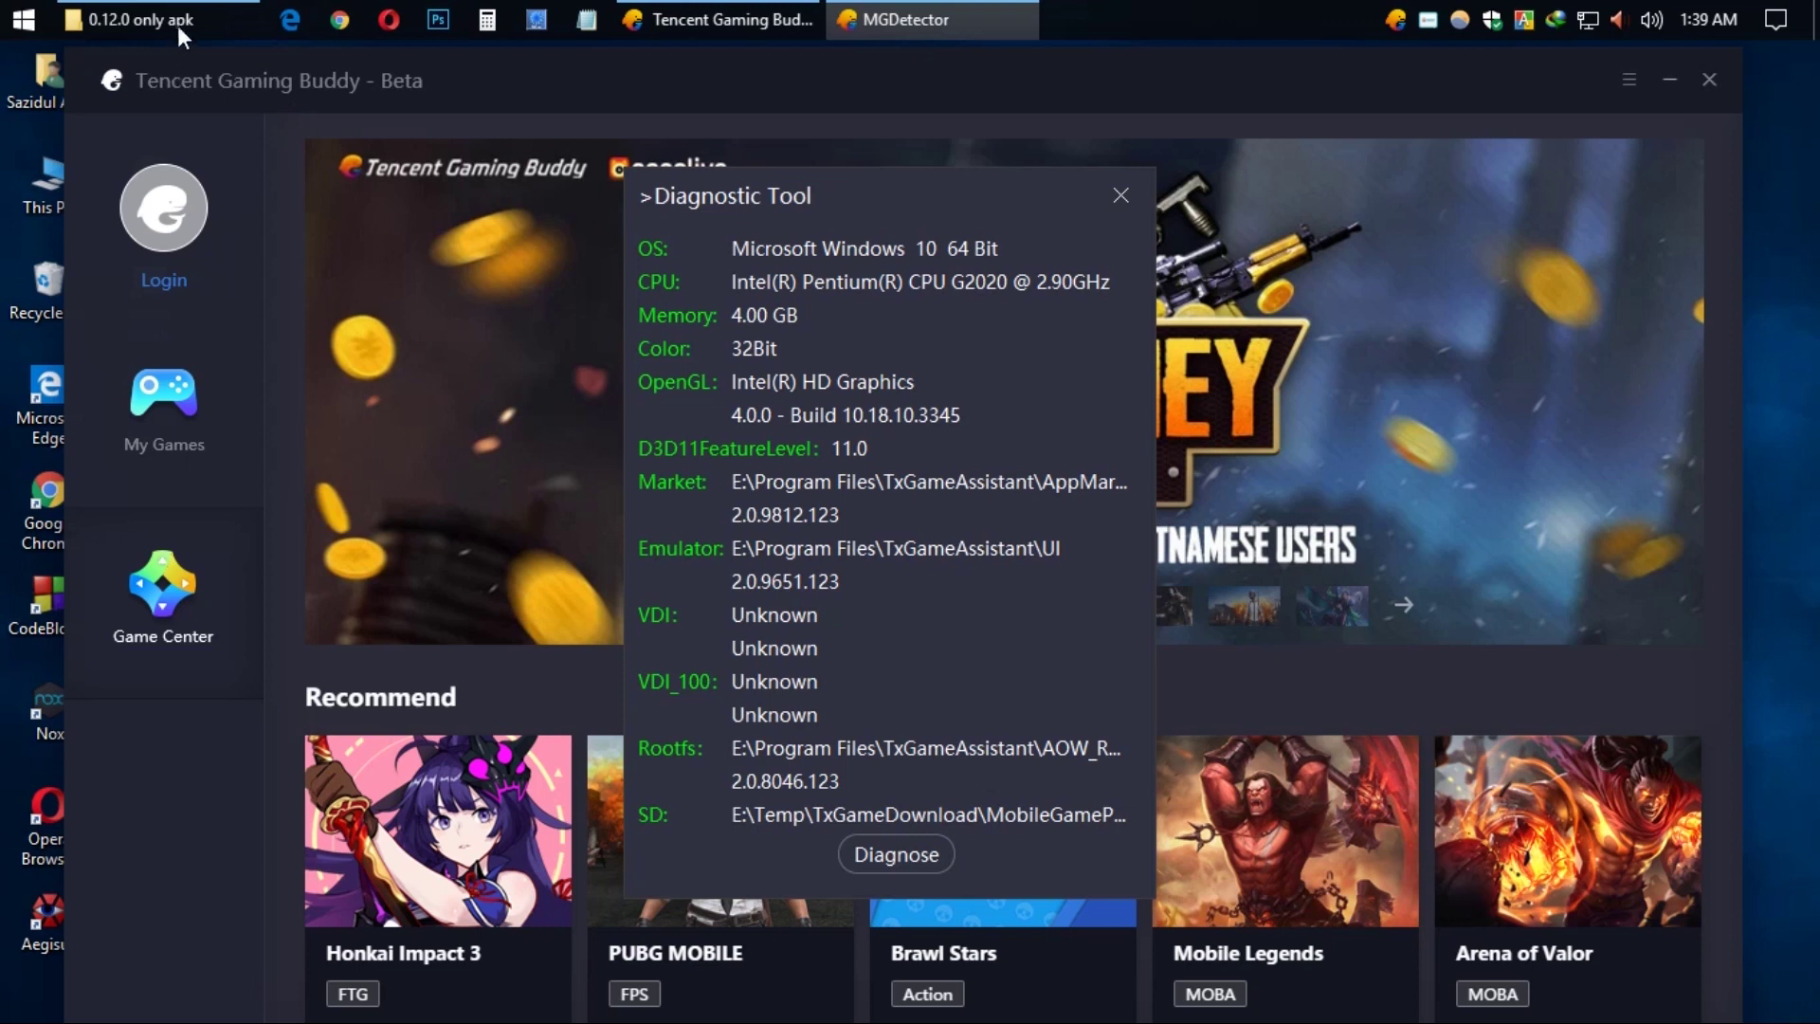
Minimize the main Tencent Gaming Buddy window, open This PC, and place the Diagnostic Tool beside the file window
click(62, 84)
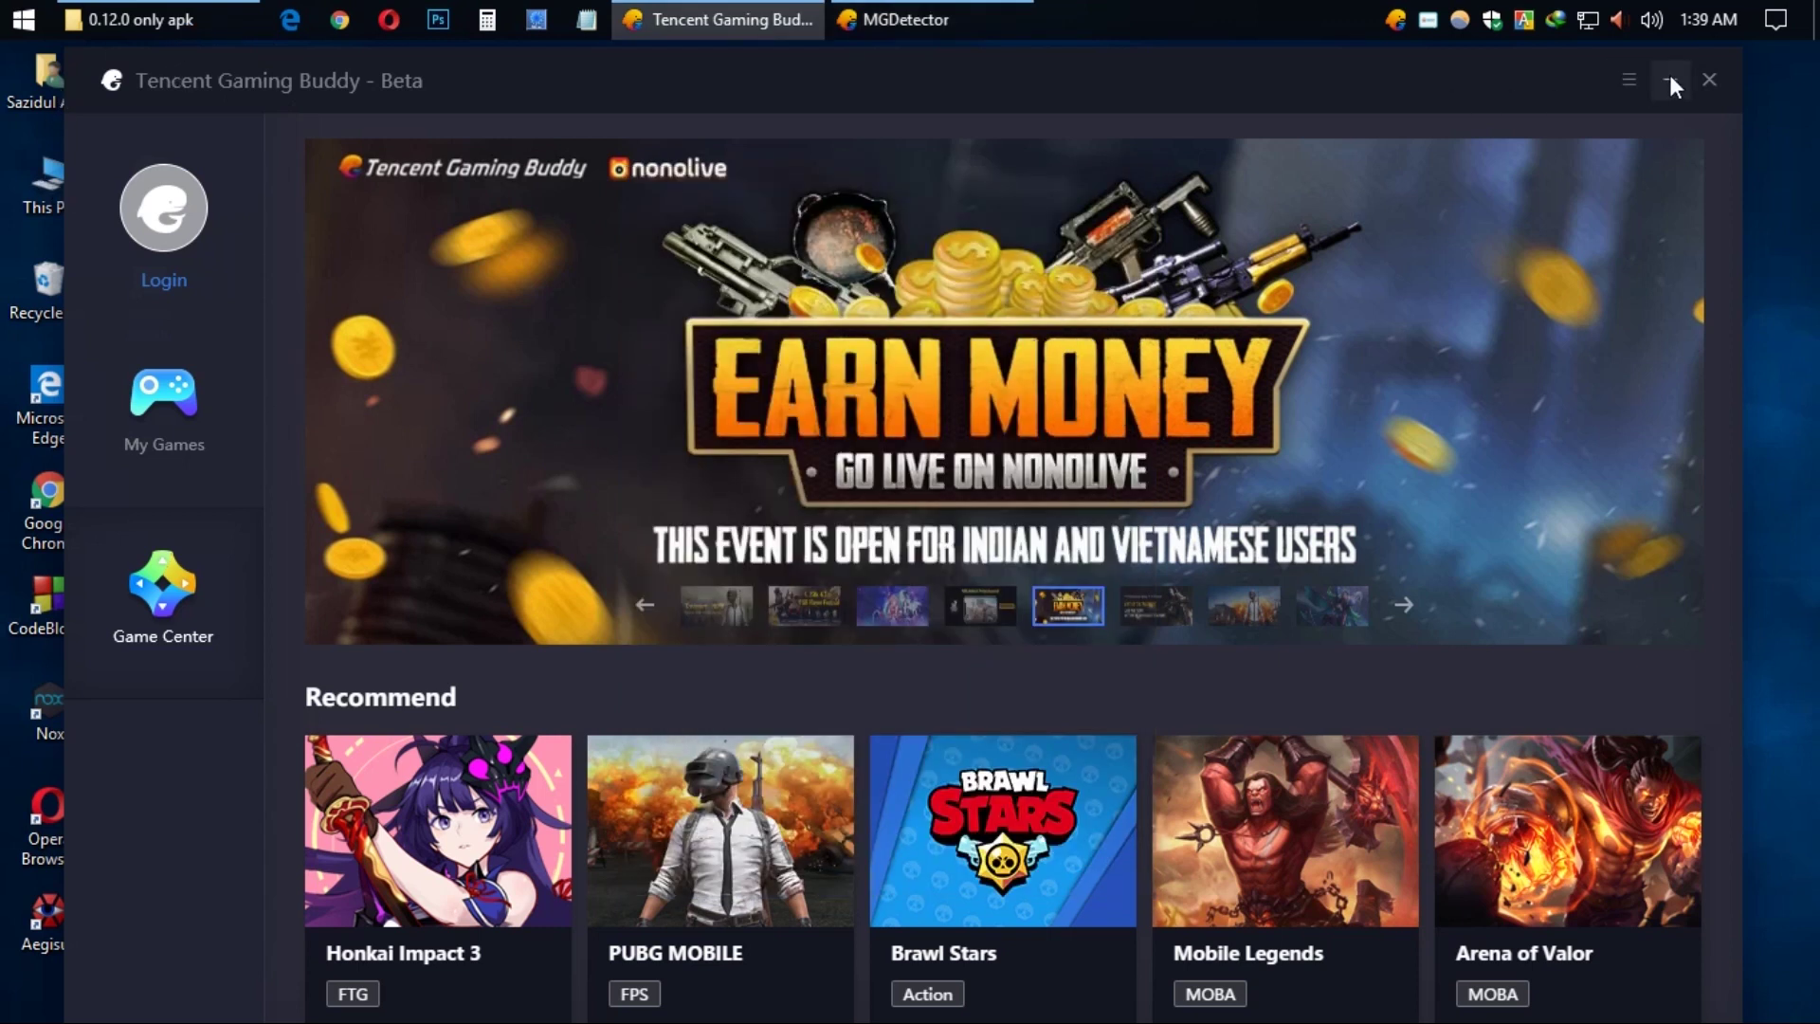
click(1670, 79)
double_click(25, 192)
drag(929, 94, 869, 105)
click(1444, 281)
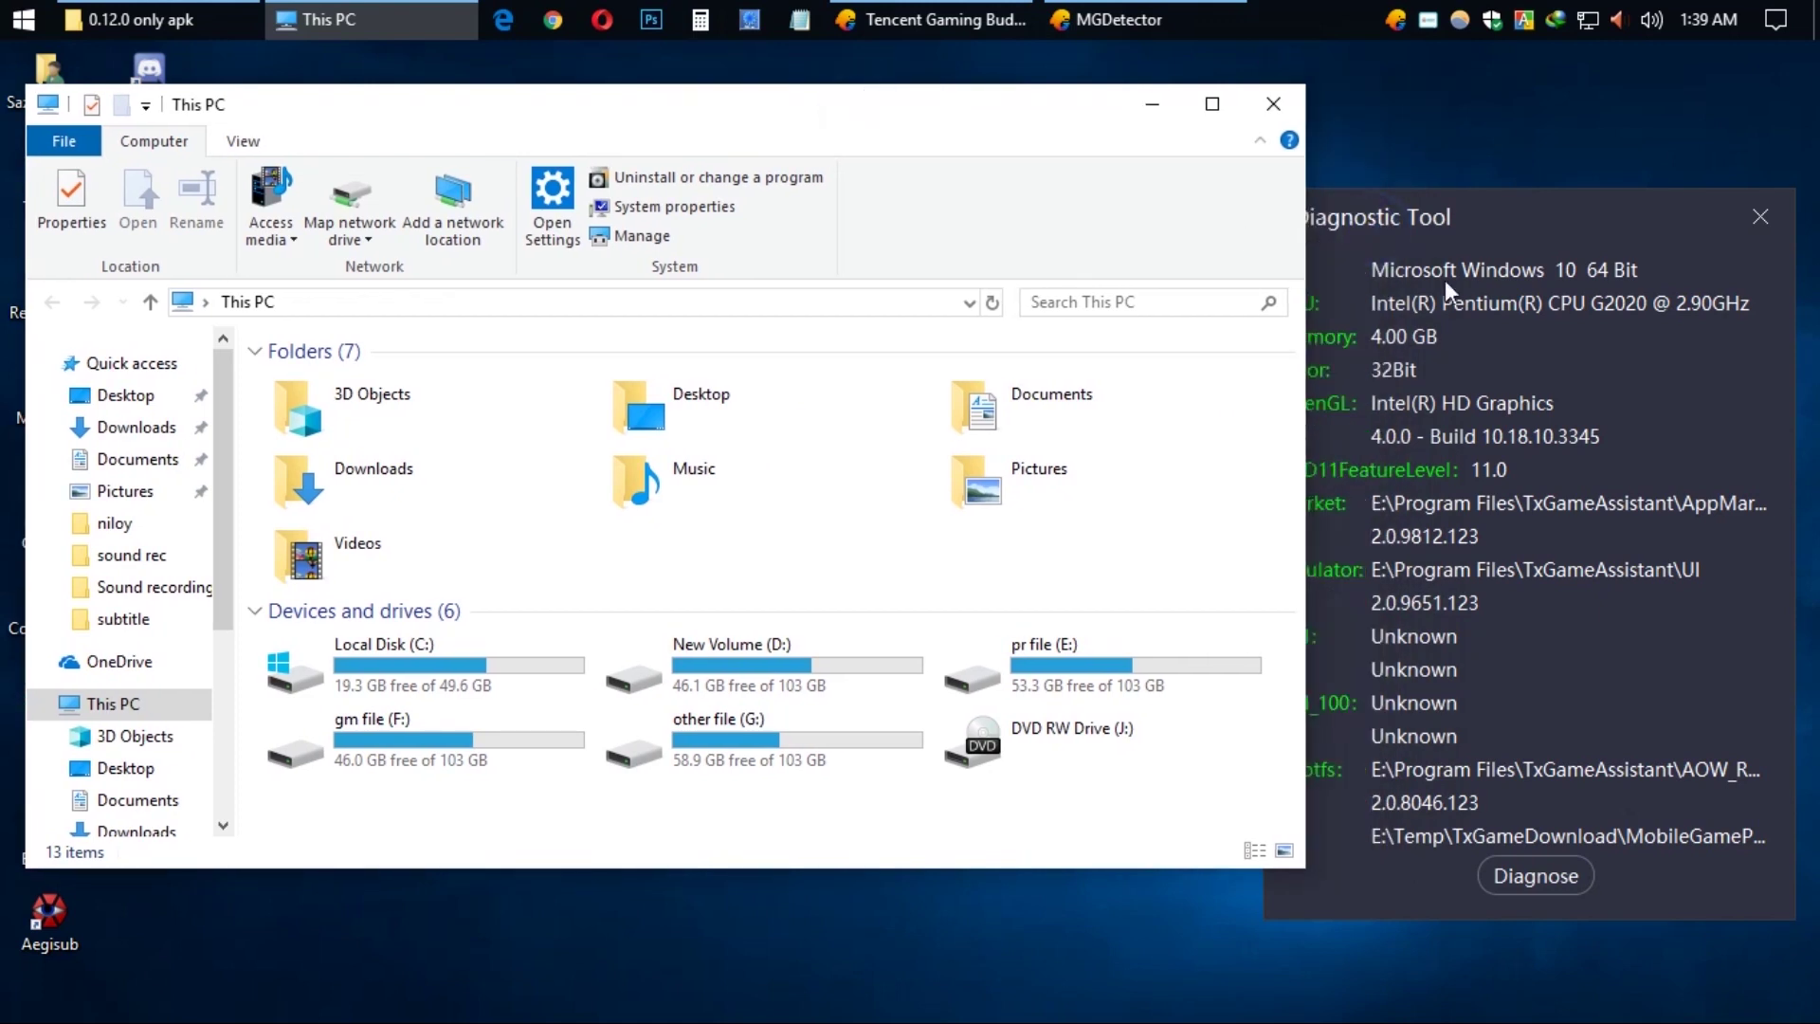
drag(1528, 213, 1568, 180)
Open the emulator's SD folder E:\Temp\TxGameDownload\MobileGamePCShared in the file window
click(1090, 663)
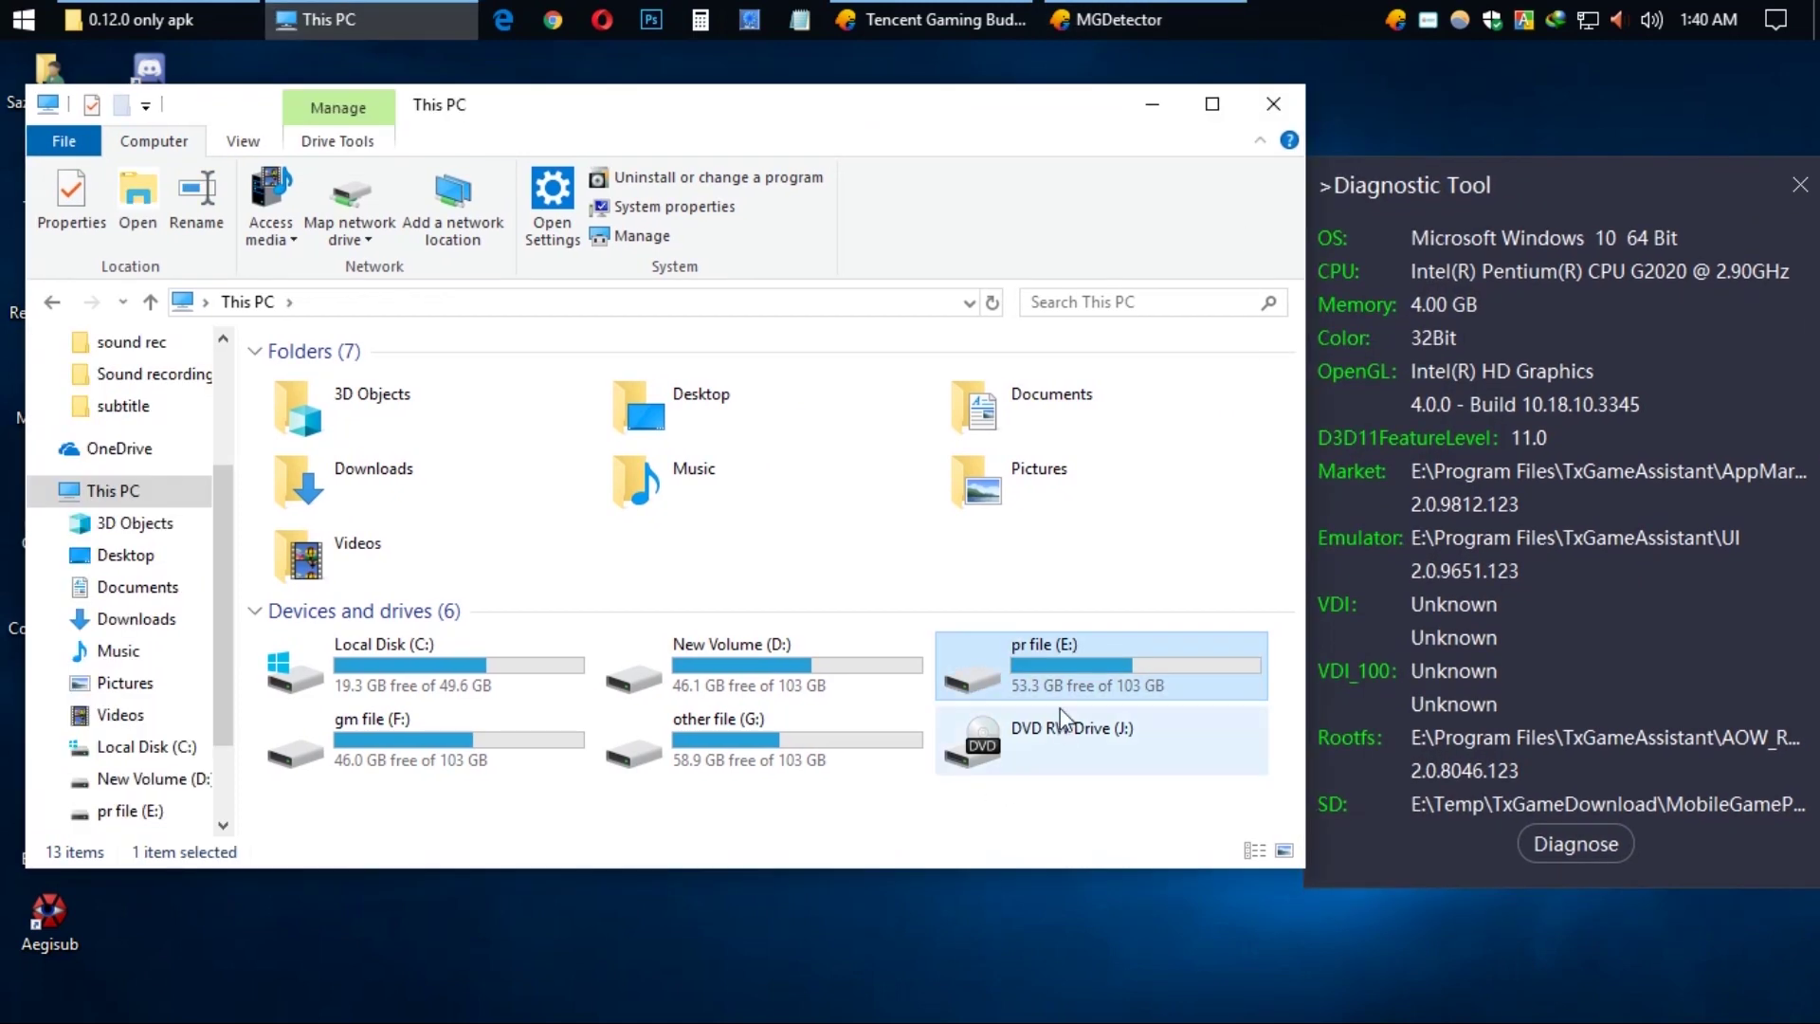
double_click(1090, 664)
scroll(711, 682, down, 8)
double_click(402, 543)
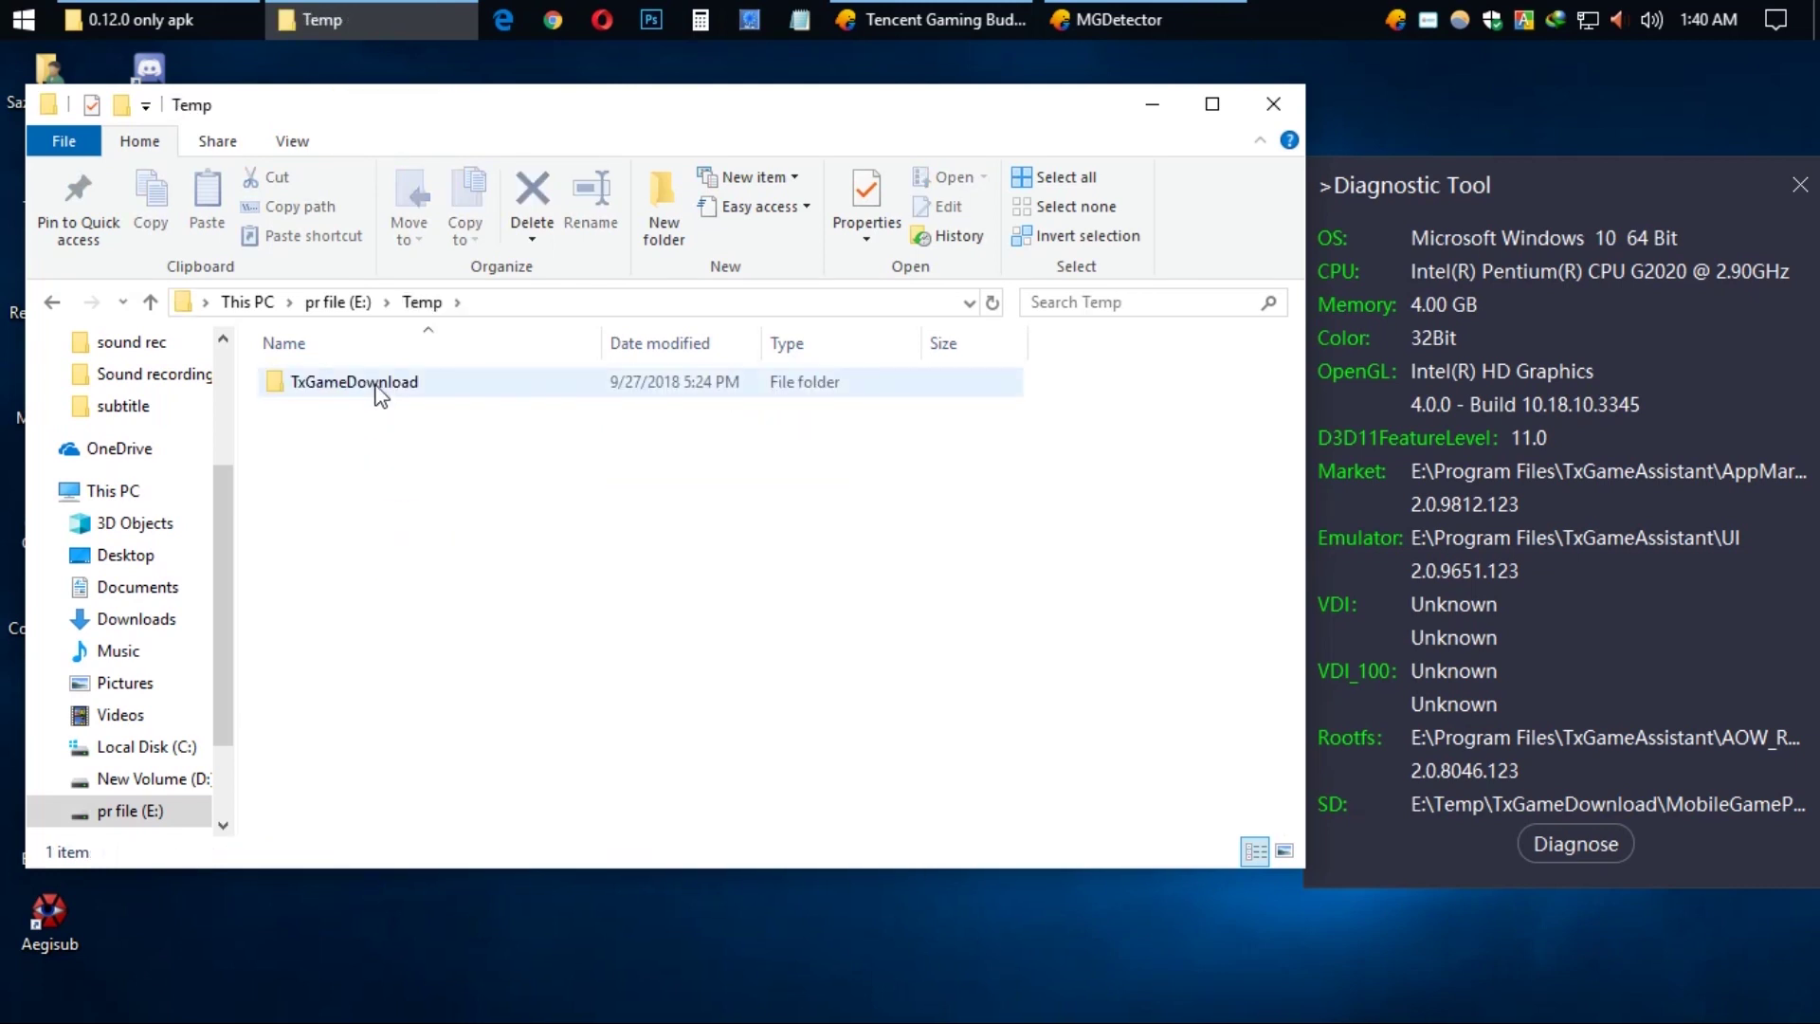
double_click(379, 387)
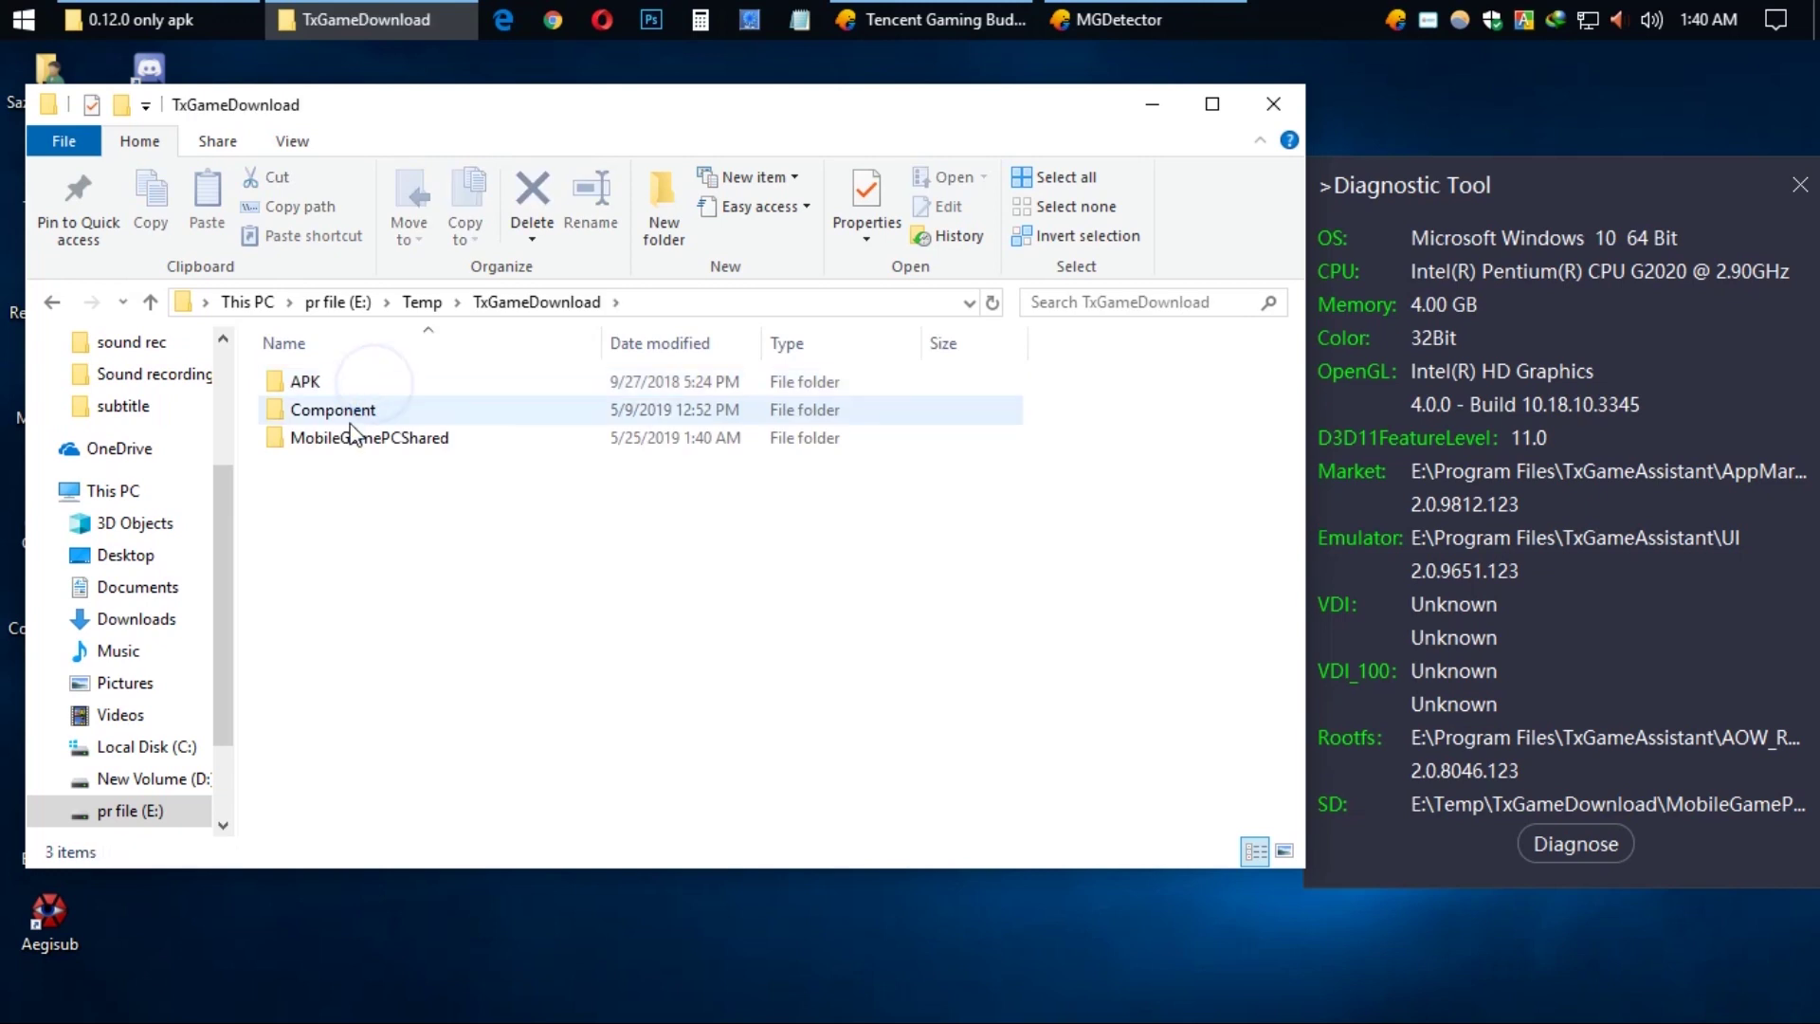
click(387, 444)
double_click(387, 445)
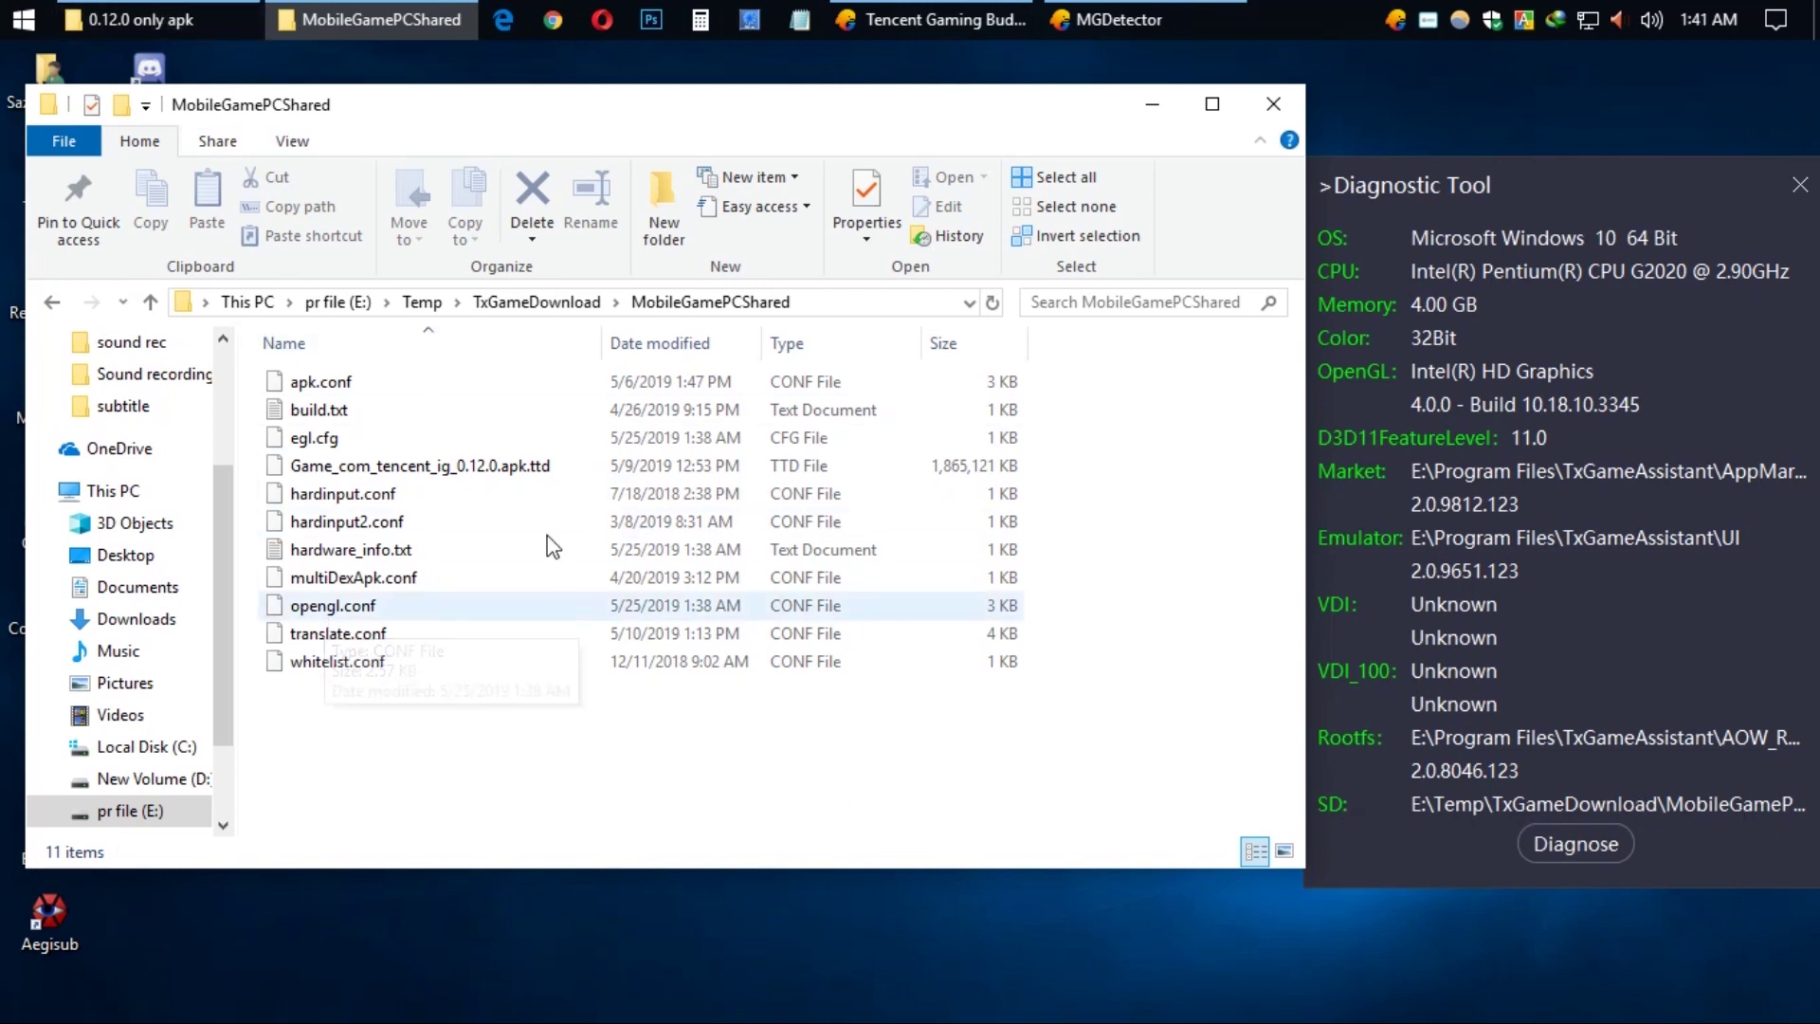
Copy the iGame 0.12.0 APK from the "0.12.0 only apk" folder into MobileGamePCShared
click(167, 13)
right_click(305, 376)
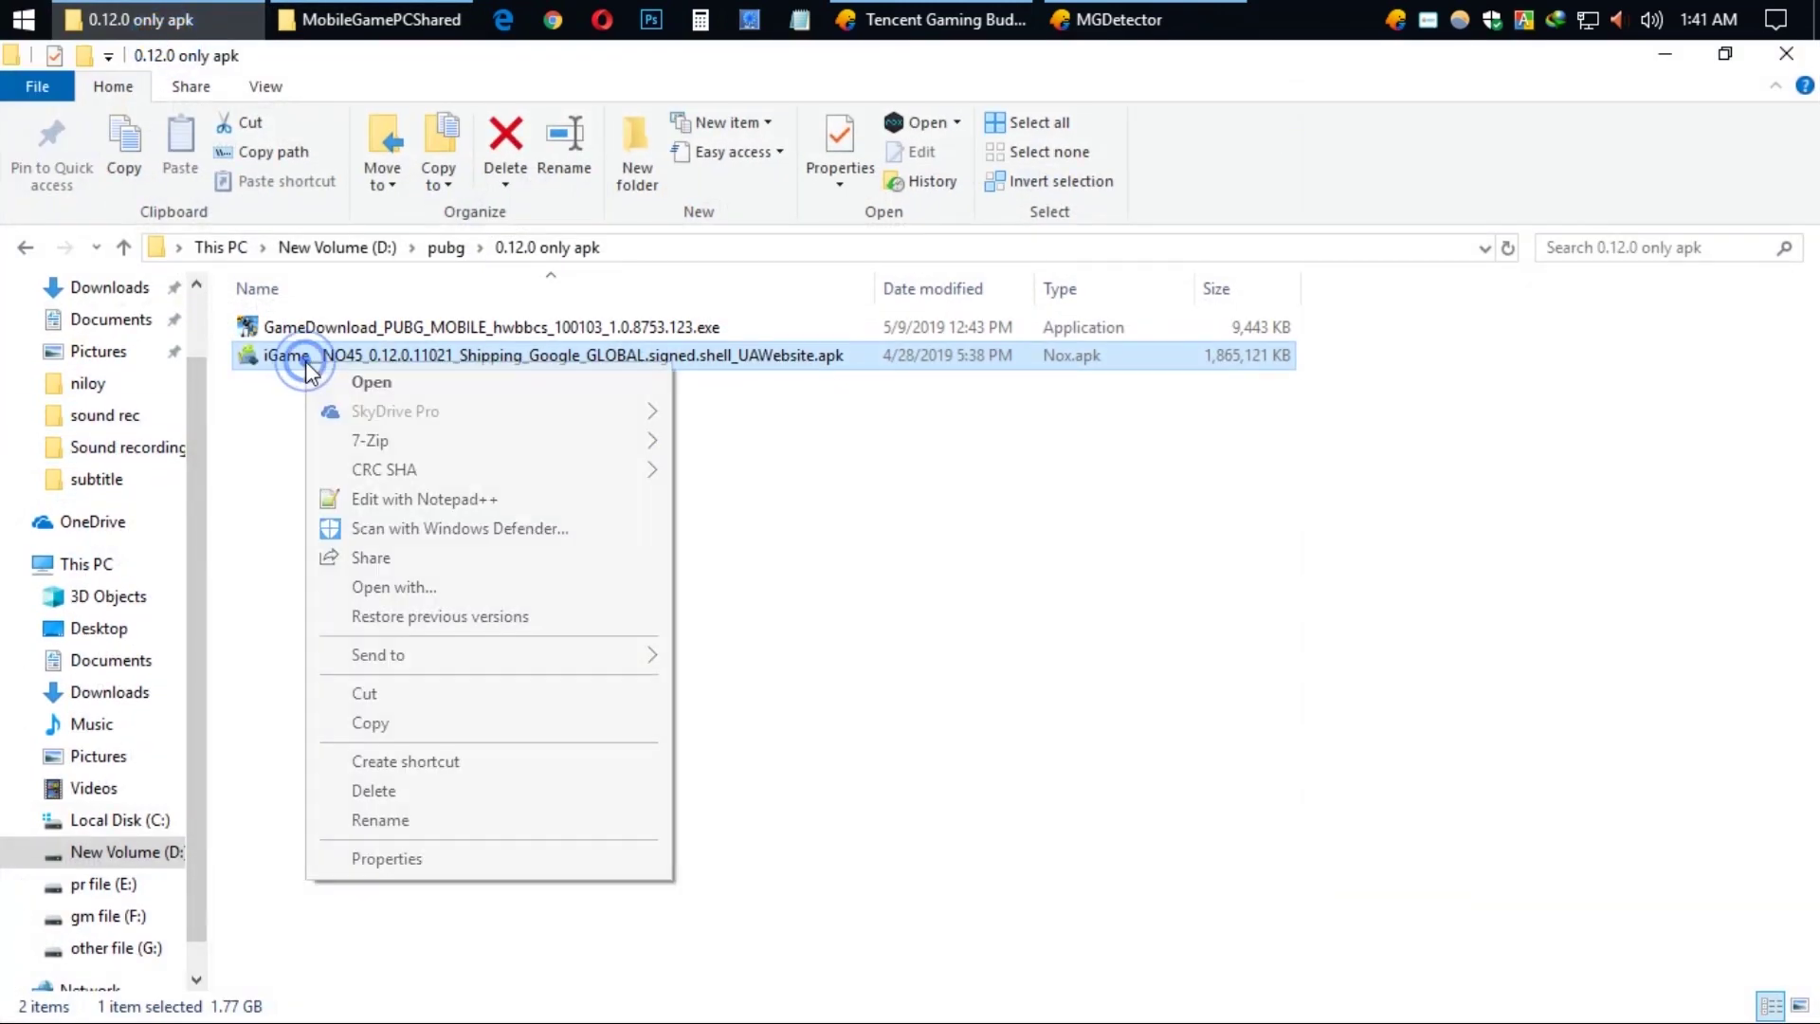
click(402, 724)
click(369, 19)
right_click(446, 749)
click(511, 551)
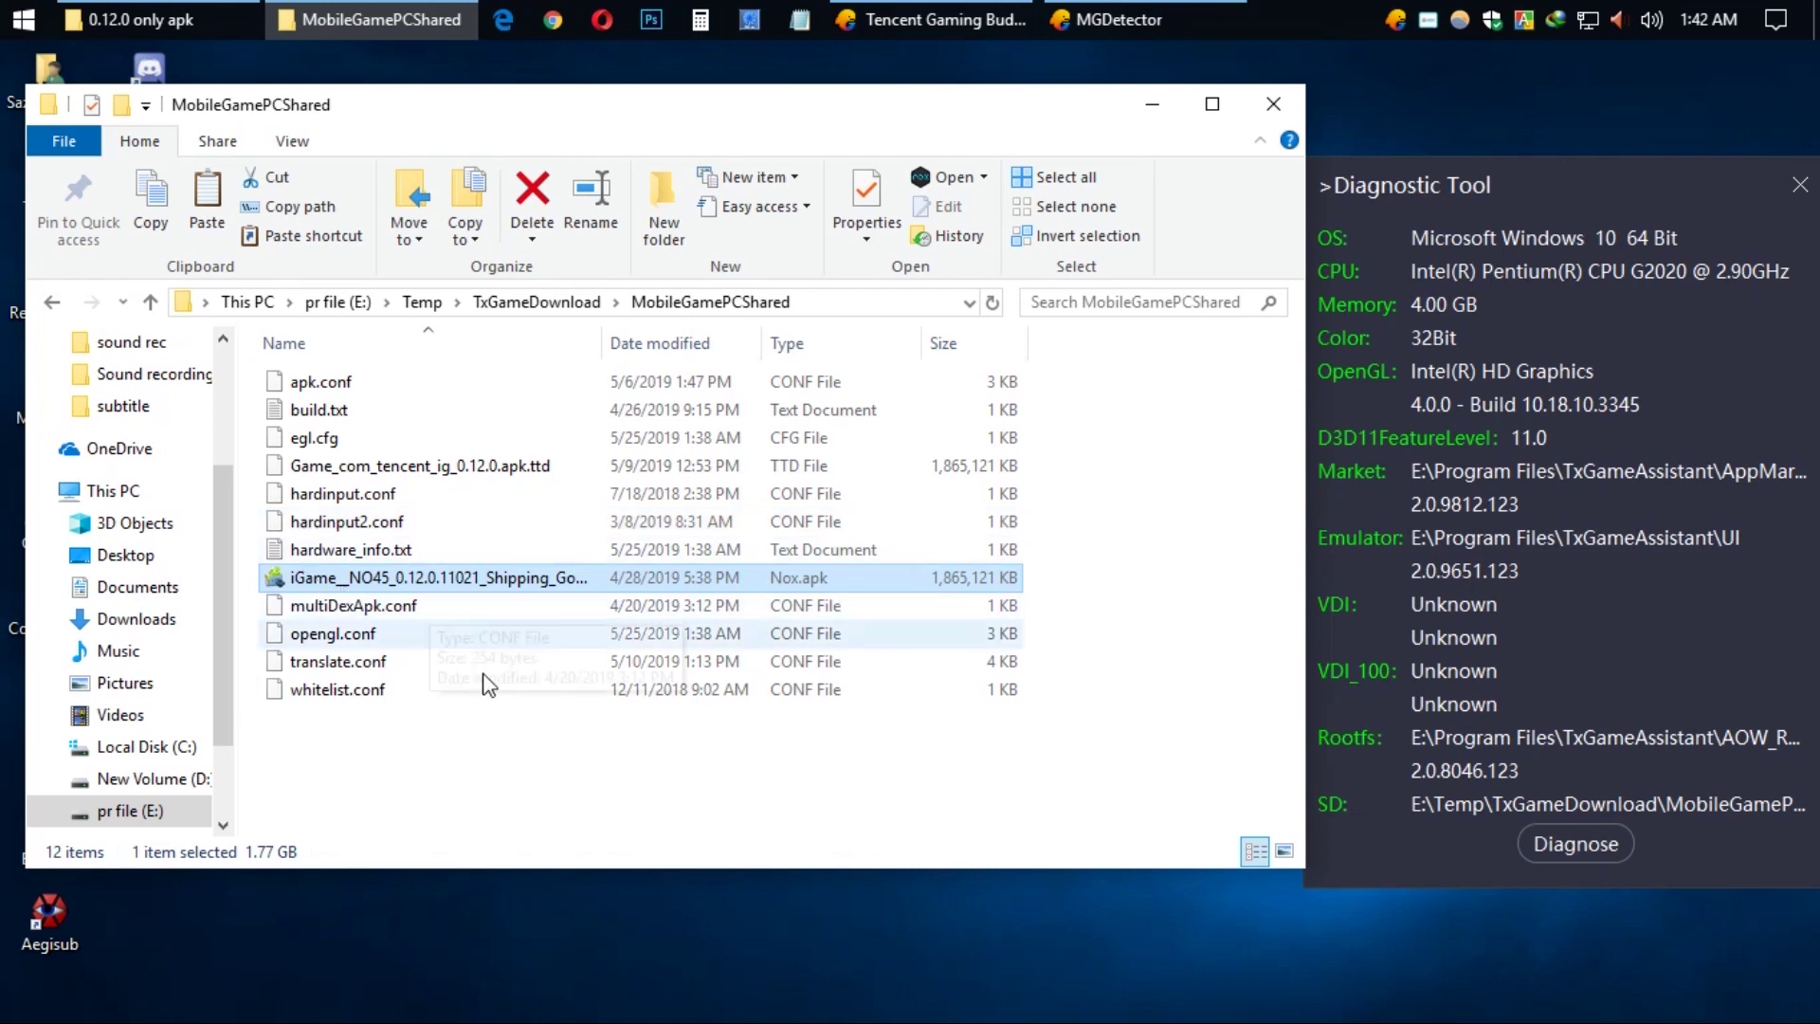
Go to the emulator's program folder E:\program files\txgameassistant\ui
click(248, 301)
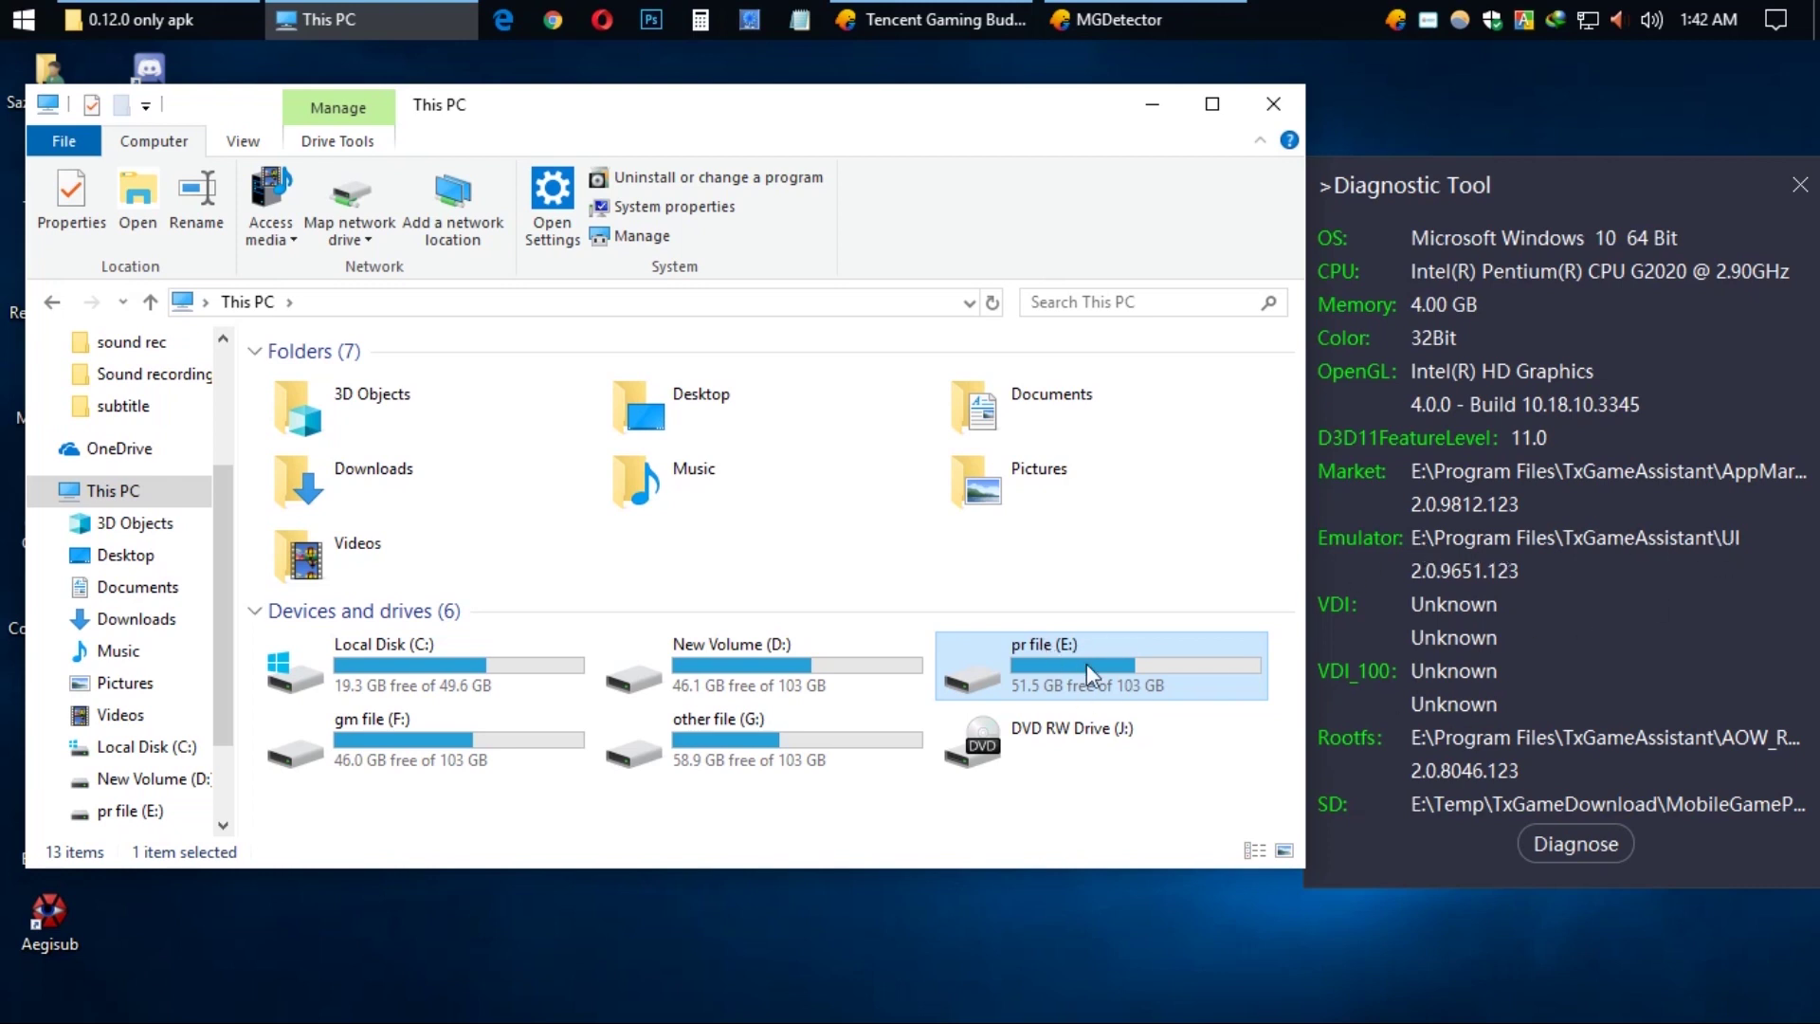
double_click(1043, 657)
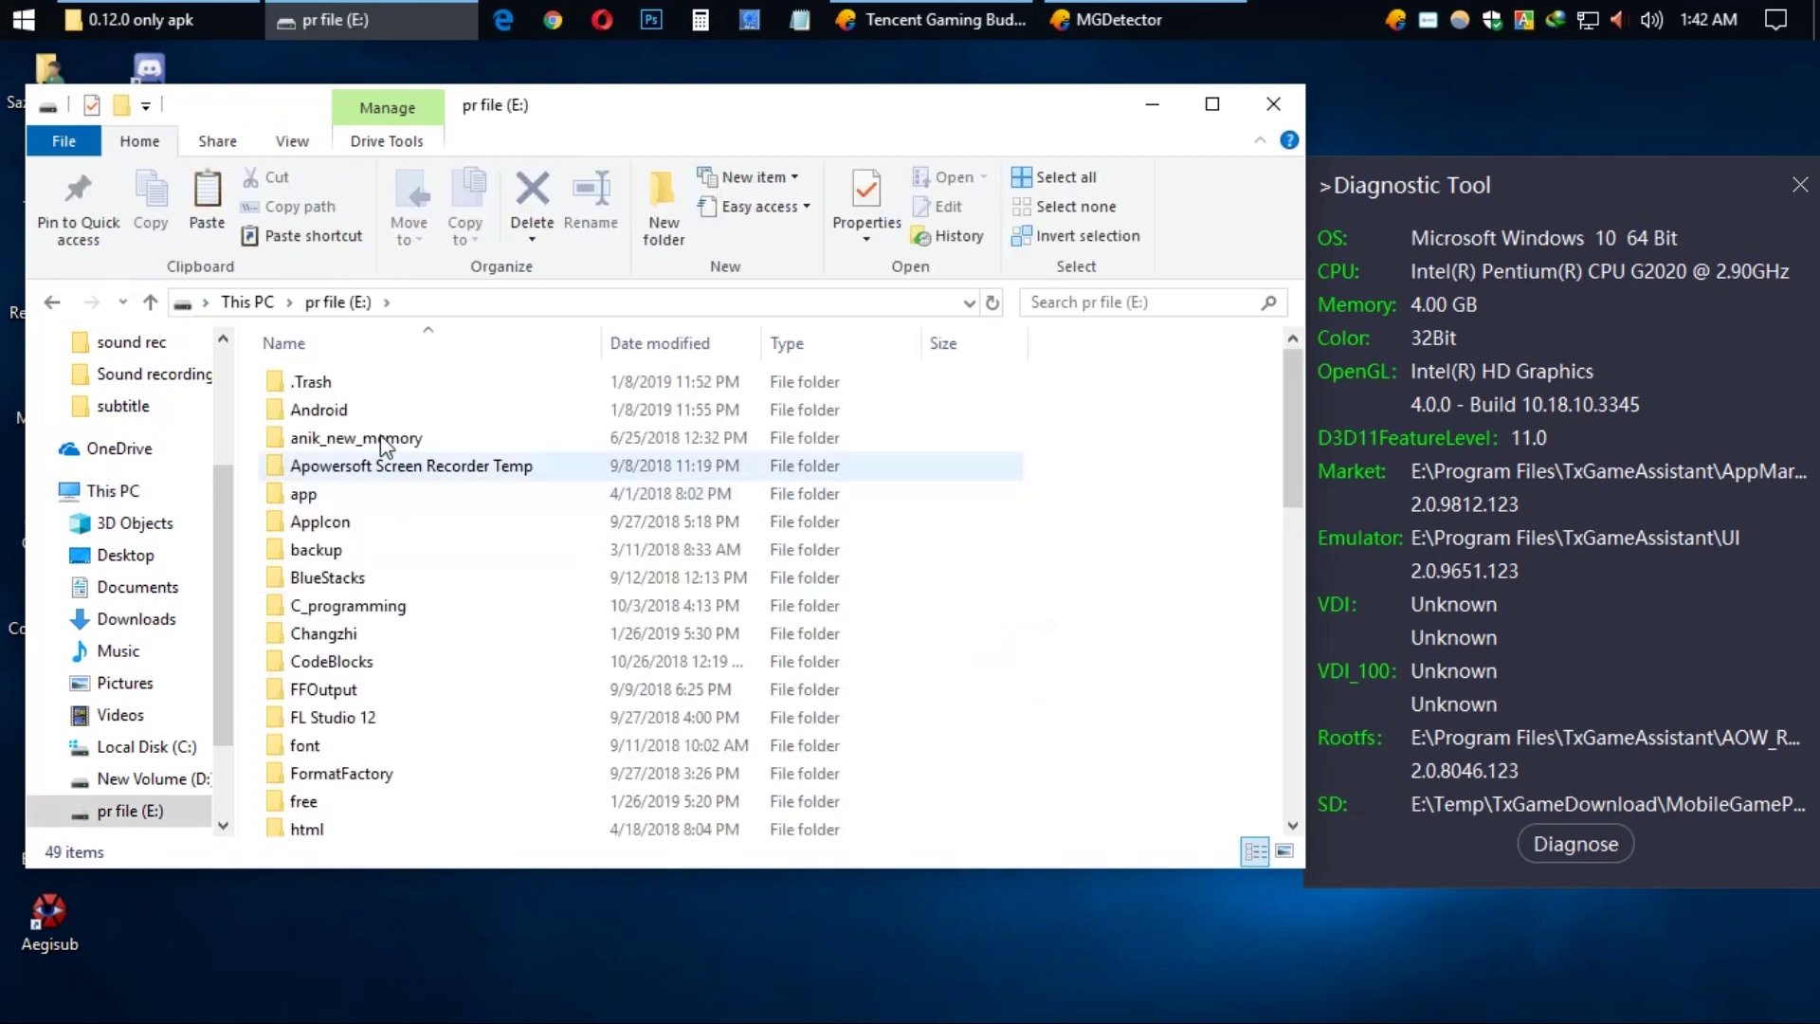
scroll(433, 579, down, 5)
scroll(417, 589, down, 4)
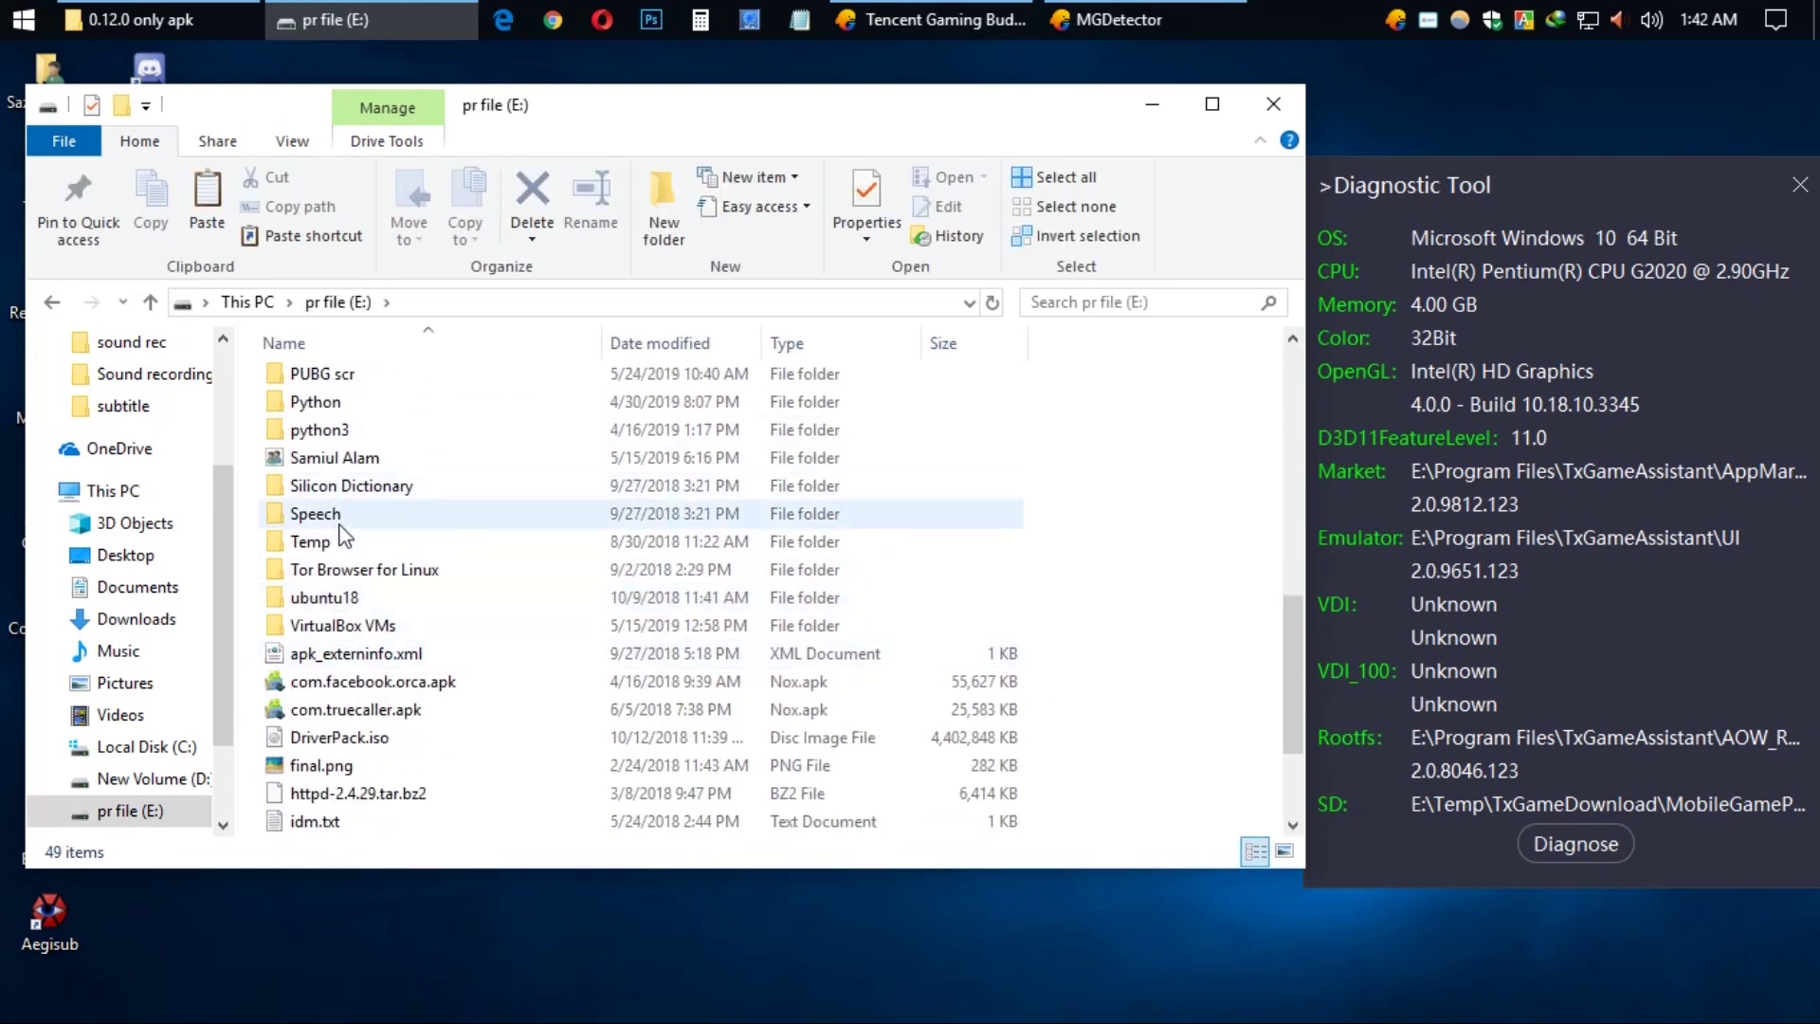
scroll(360, 479, up, 1)
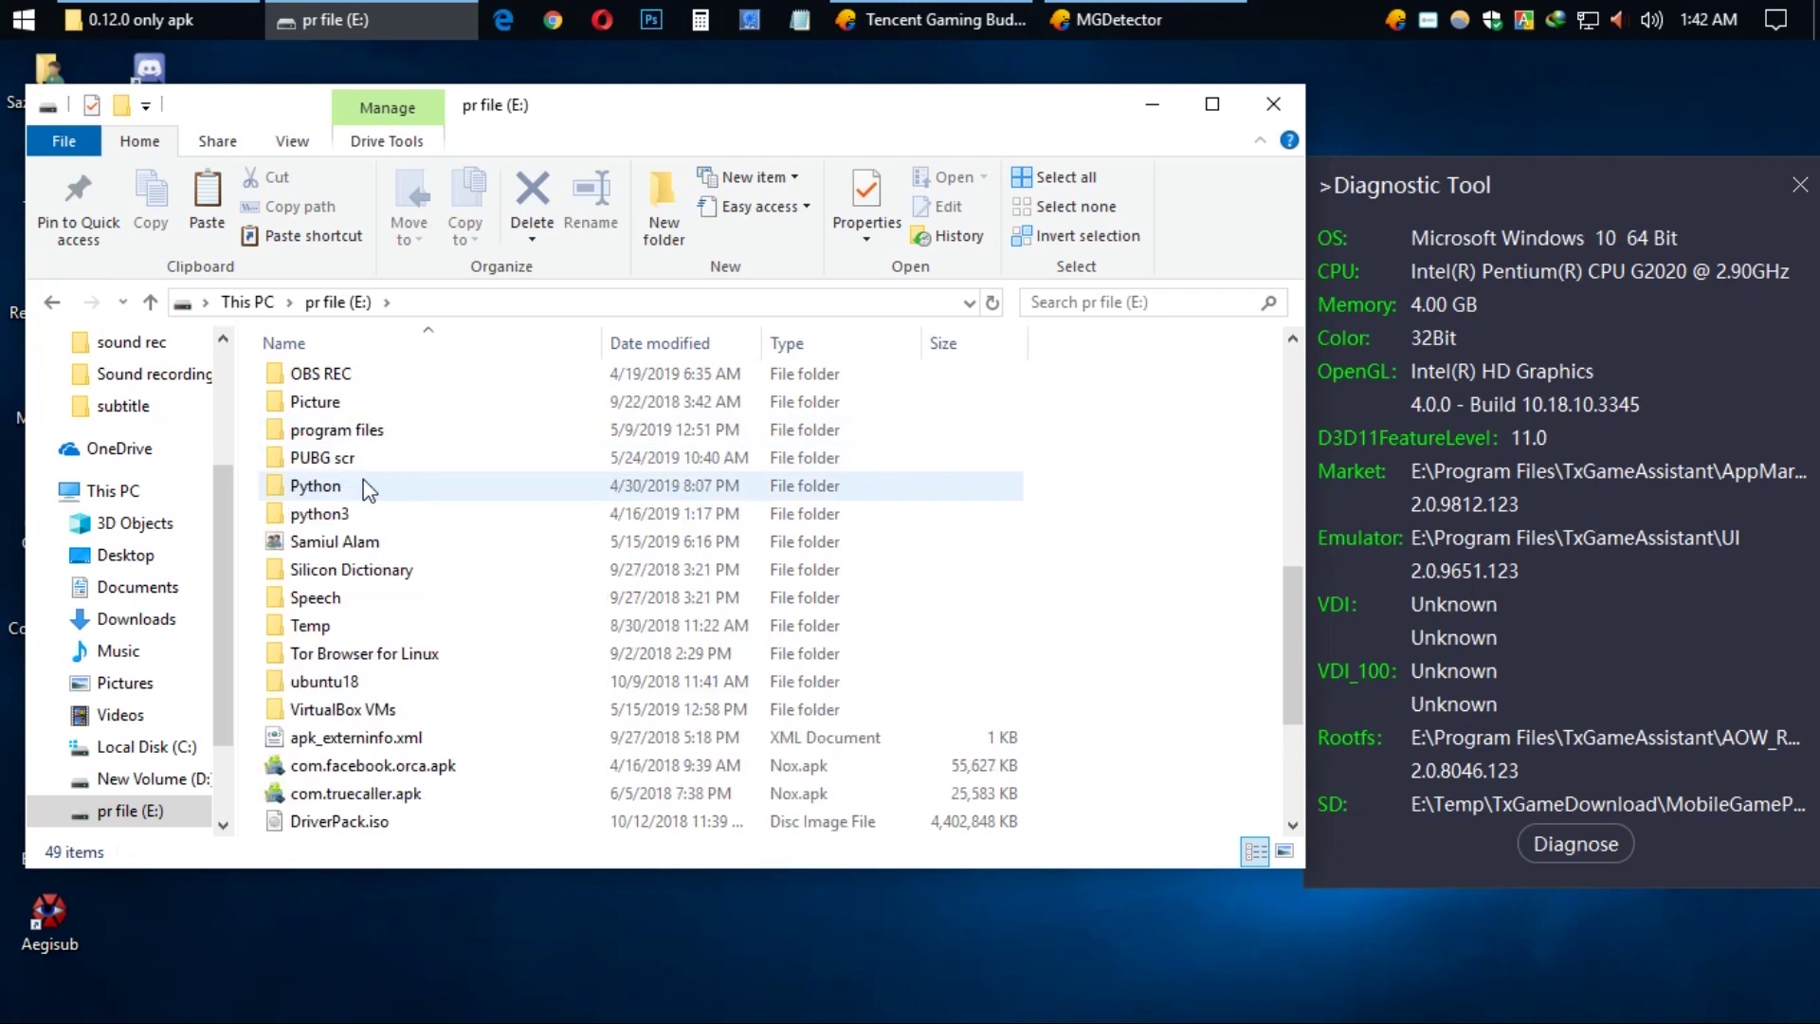
double_click(382, 430)
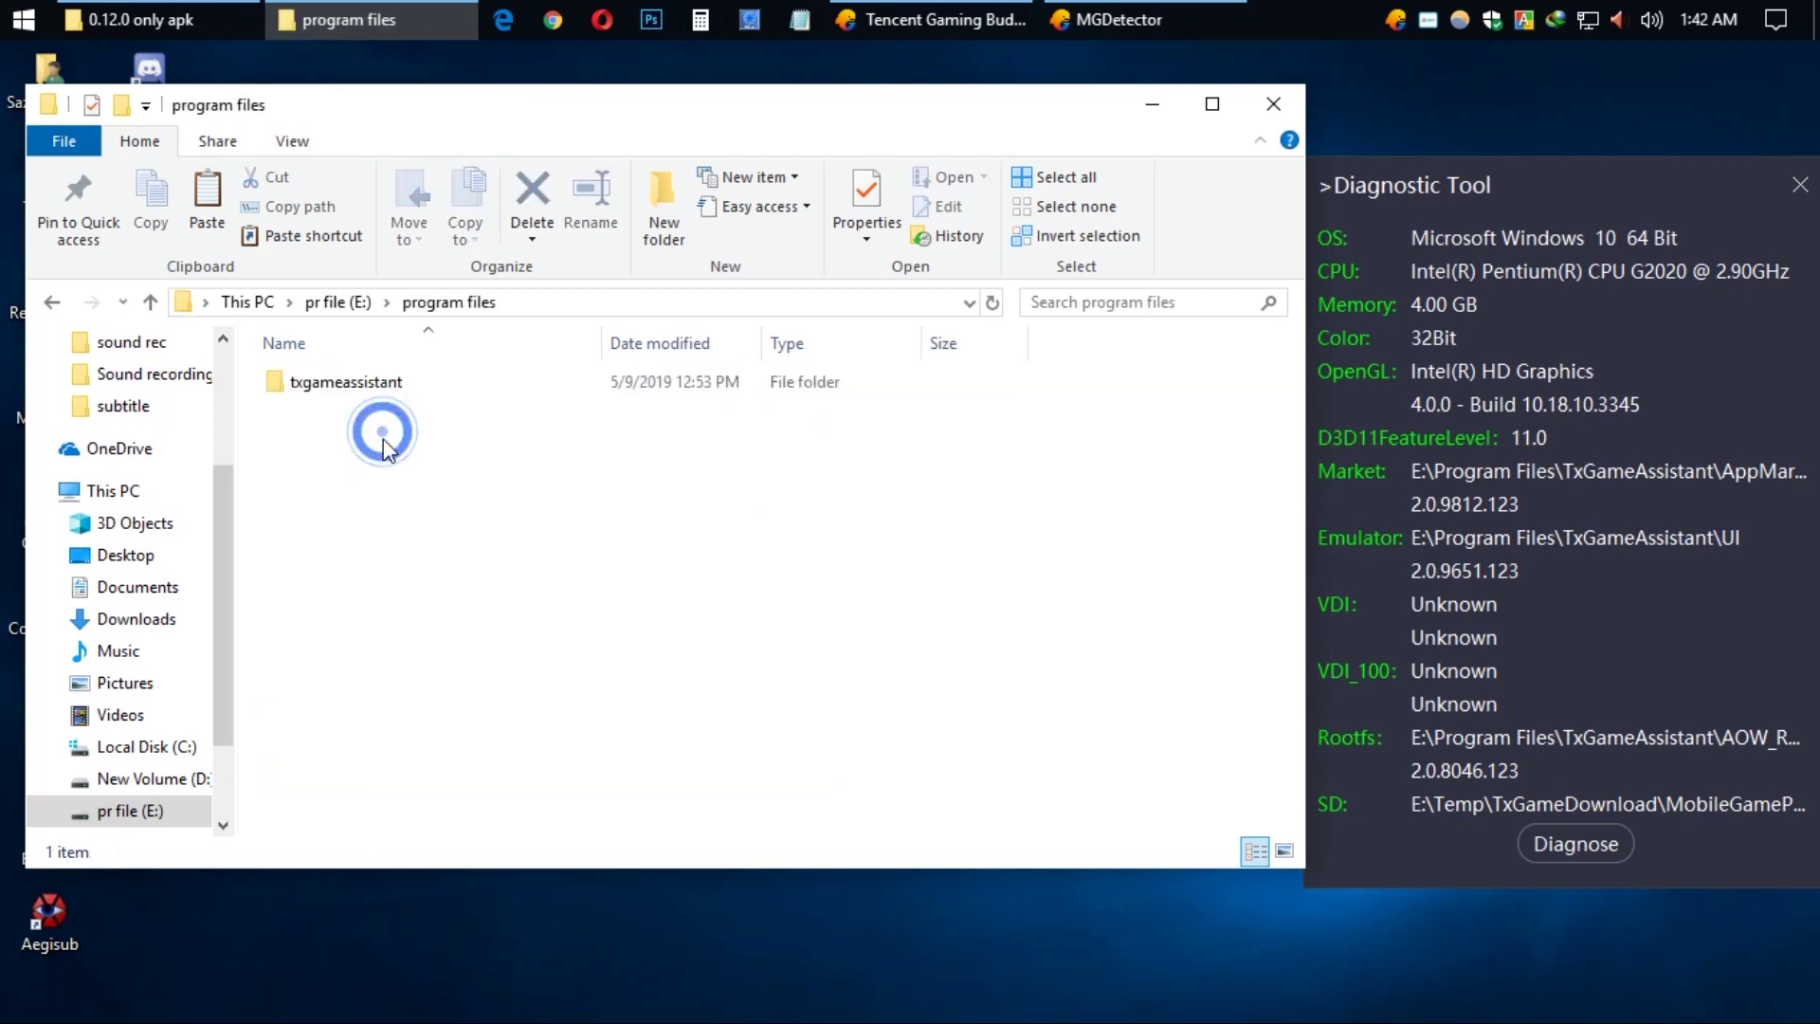
double_click(495, 390)
click(327, 444)
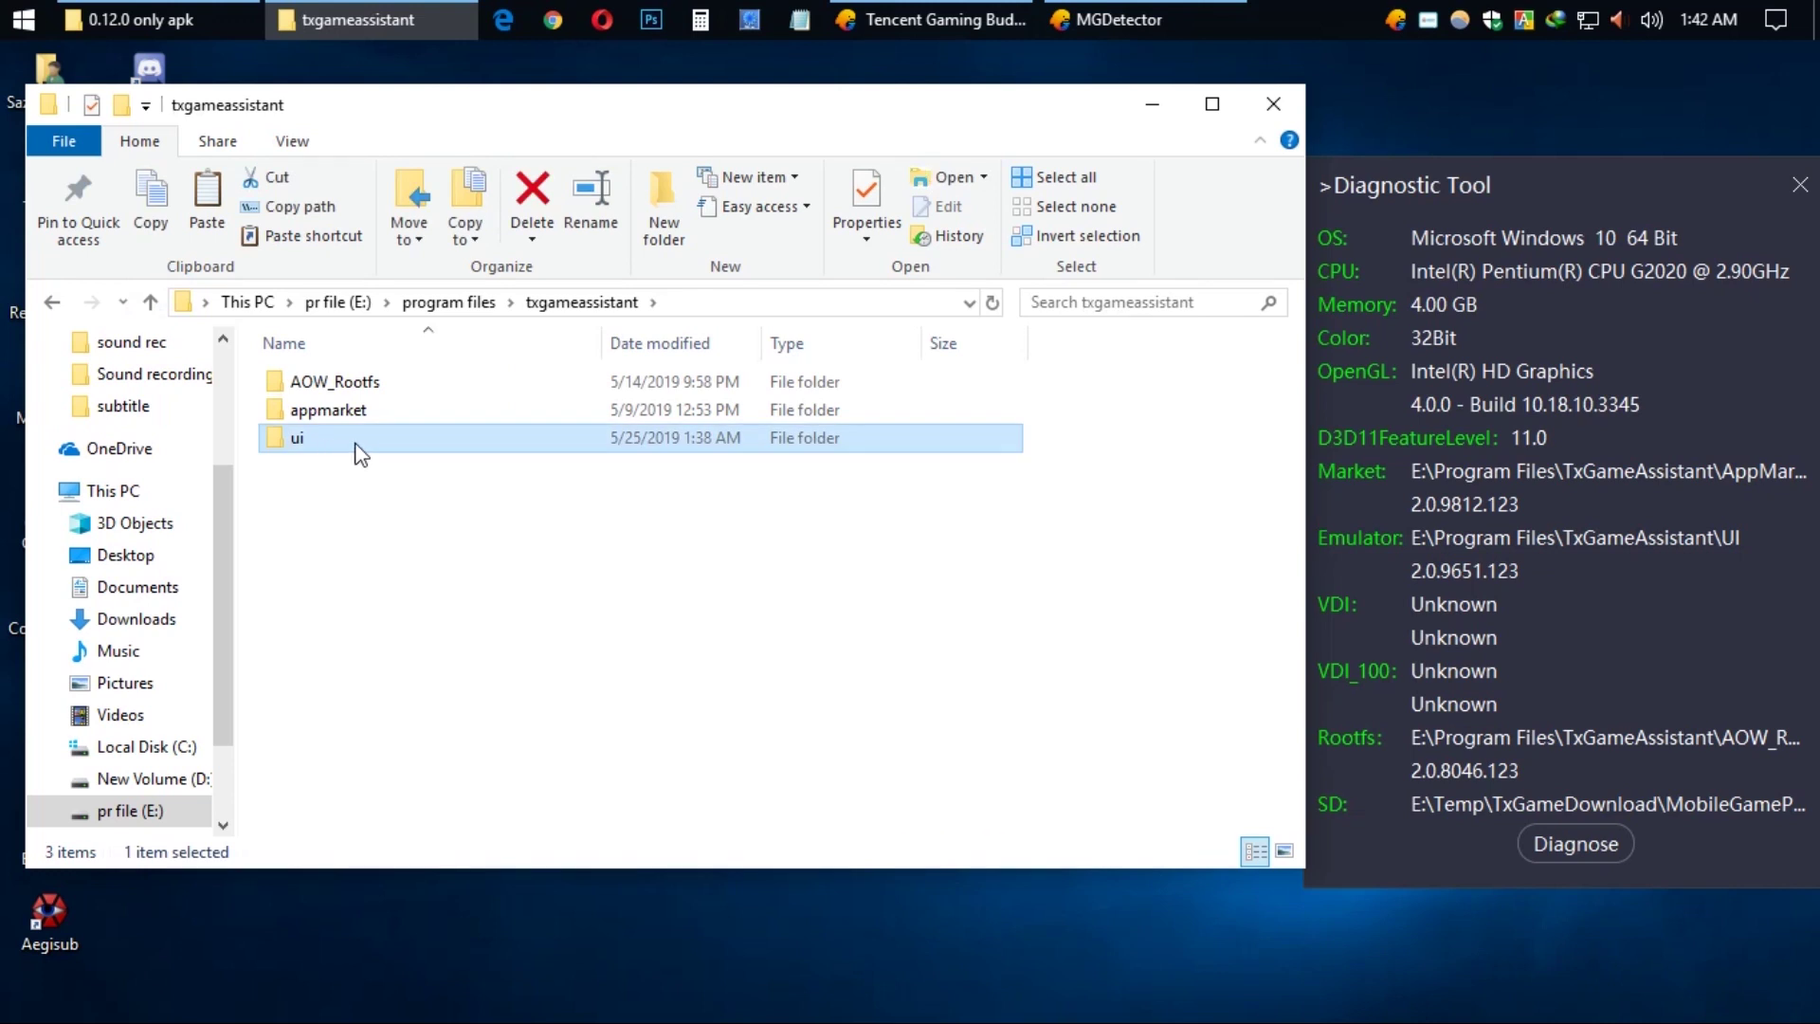
double_click(357, 445)
Launch AndroidEmulator.exe from the ui folder, close the Diagnostic Tool, and bring the emulator window to the front
scroll(346, 446, down, 4)
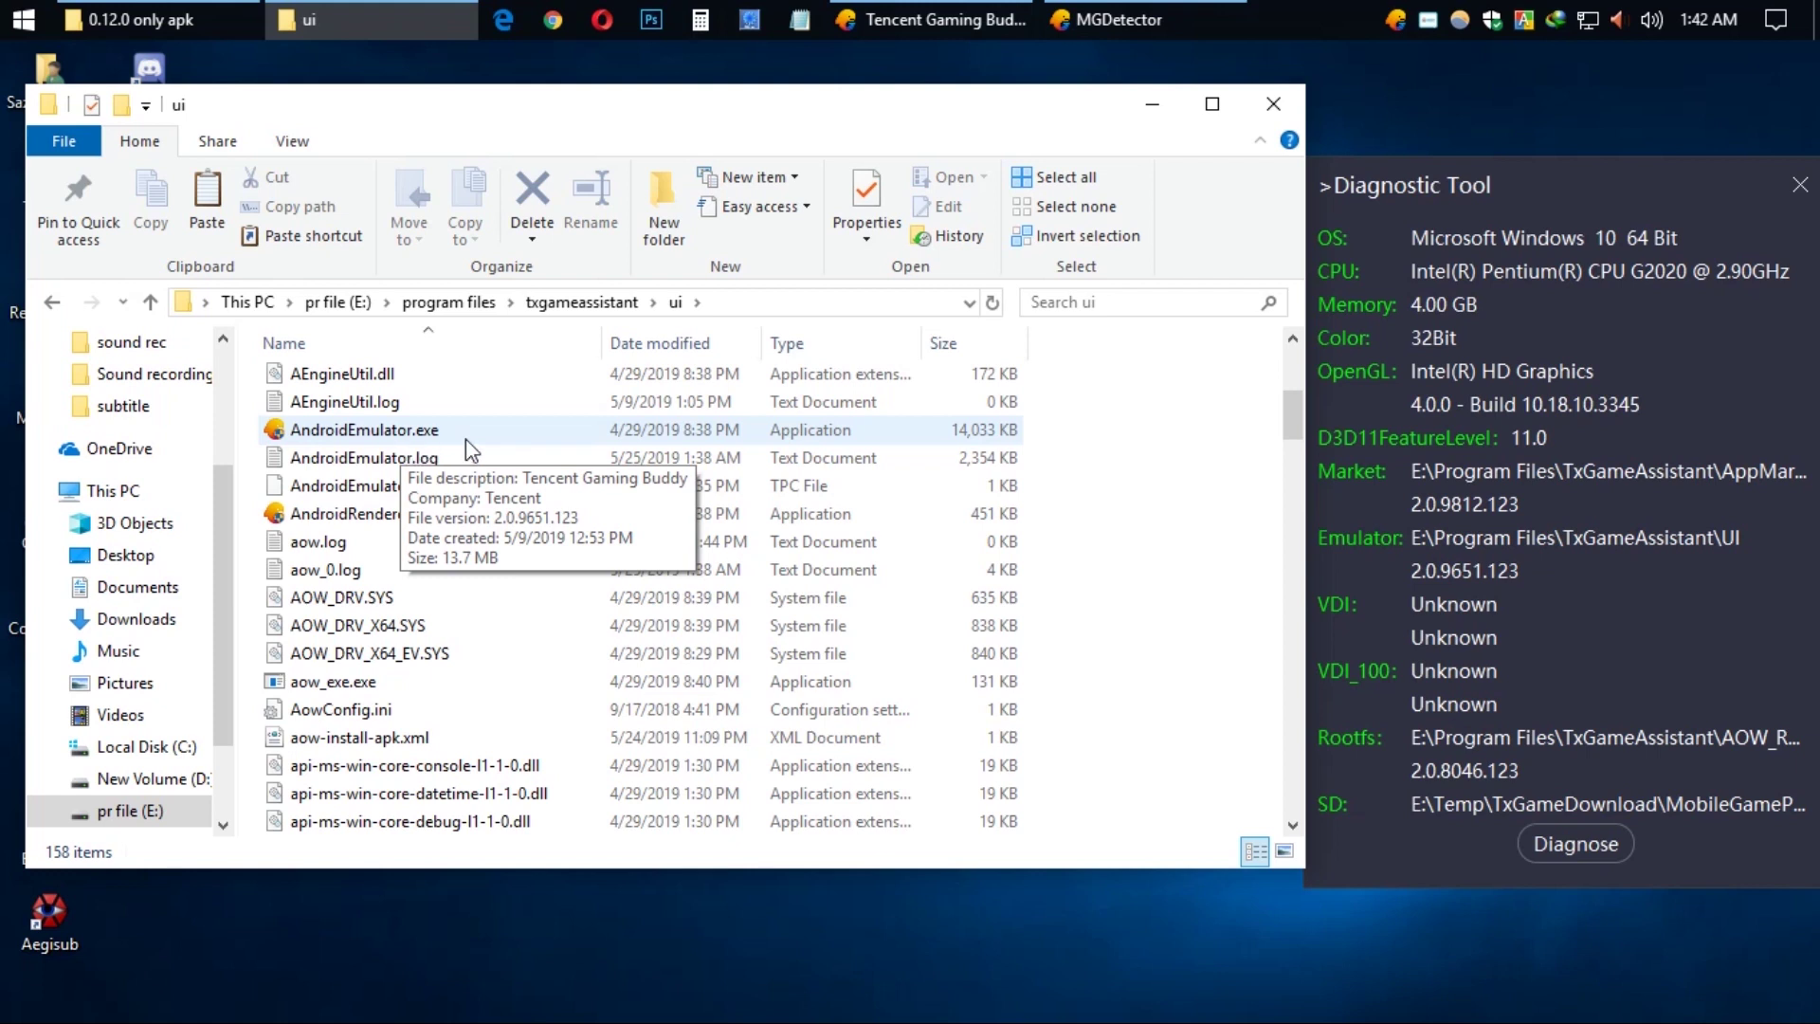
double_click(398, 438)
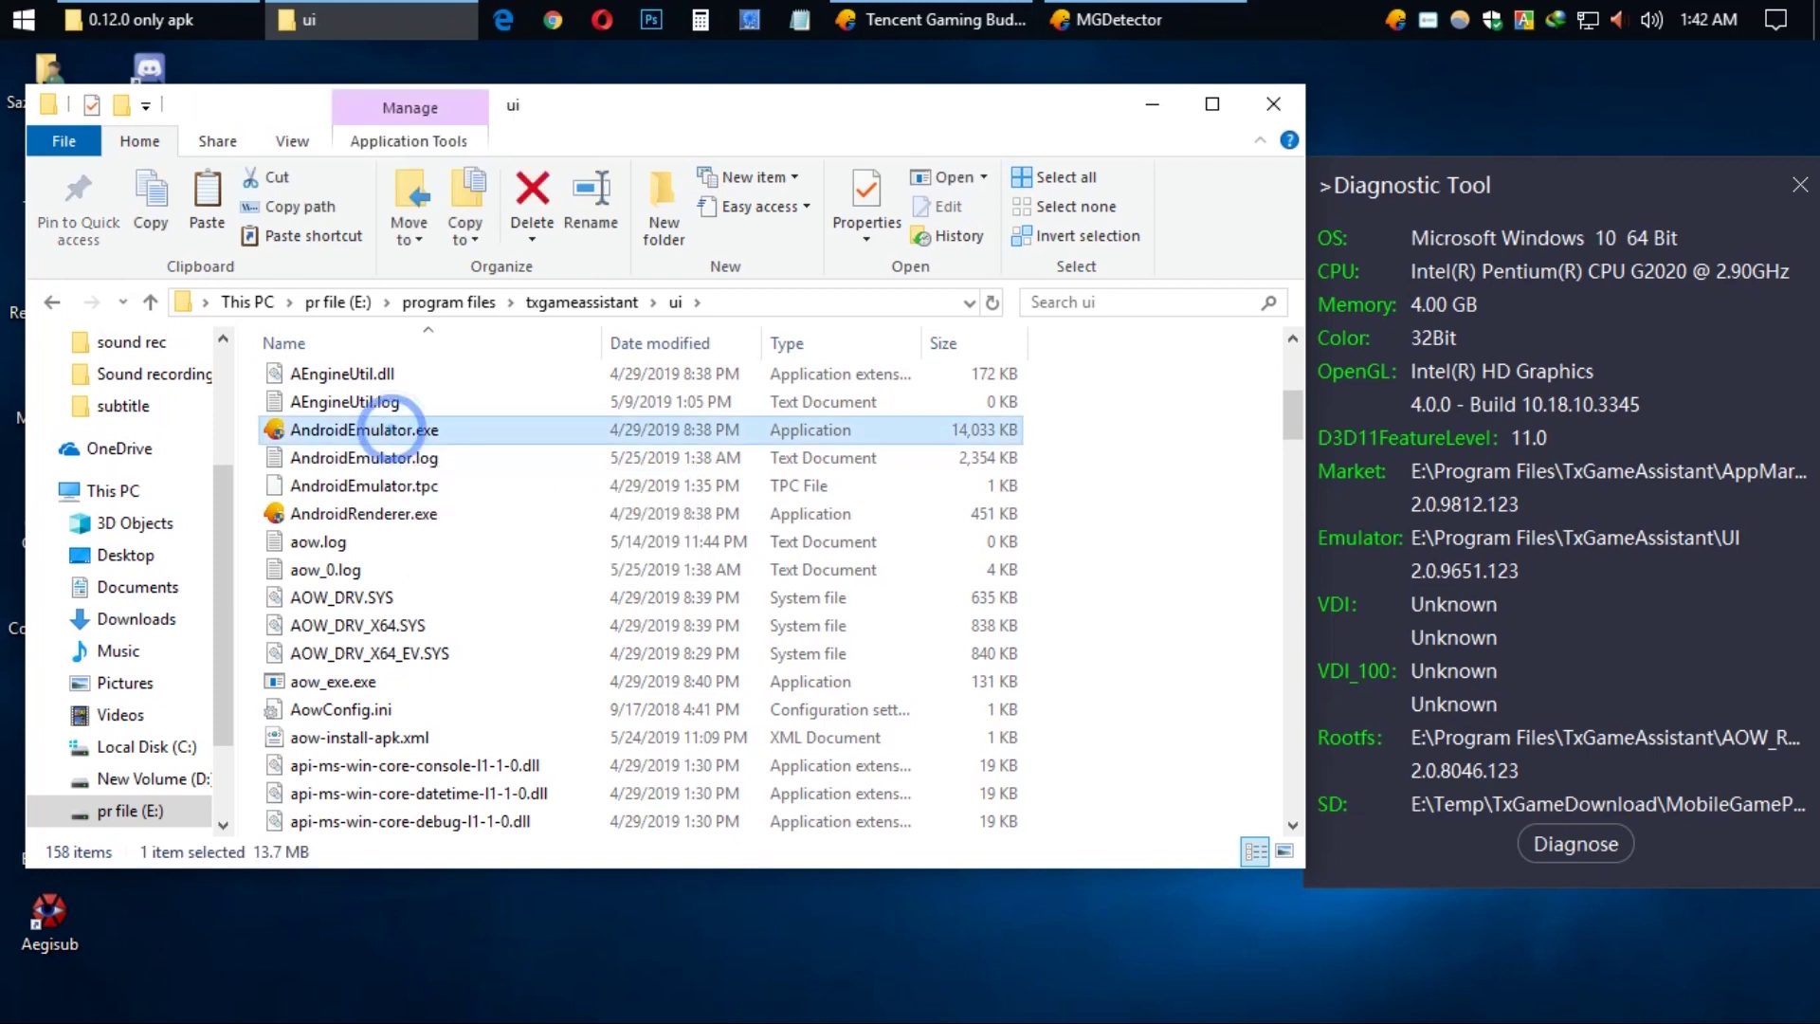
click(1152, 103)
click(1800, 184)
click(407, 17)
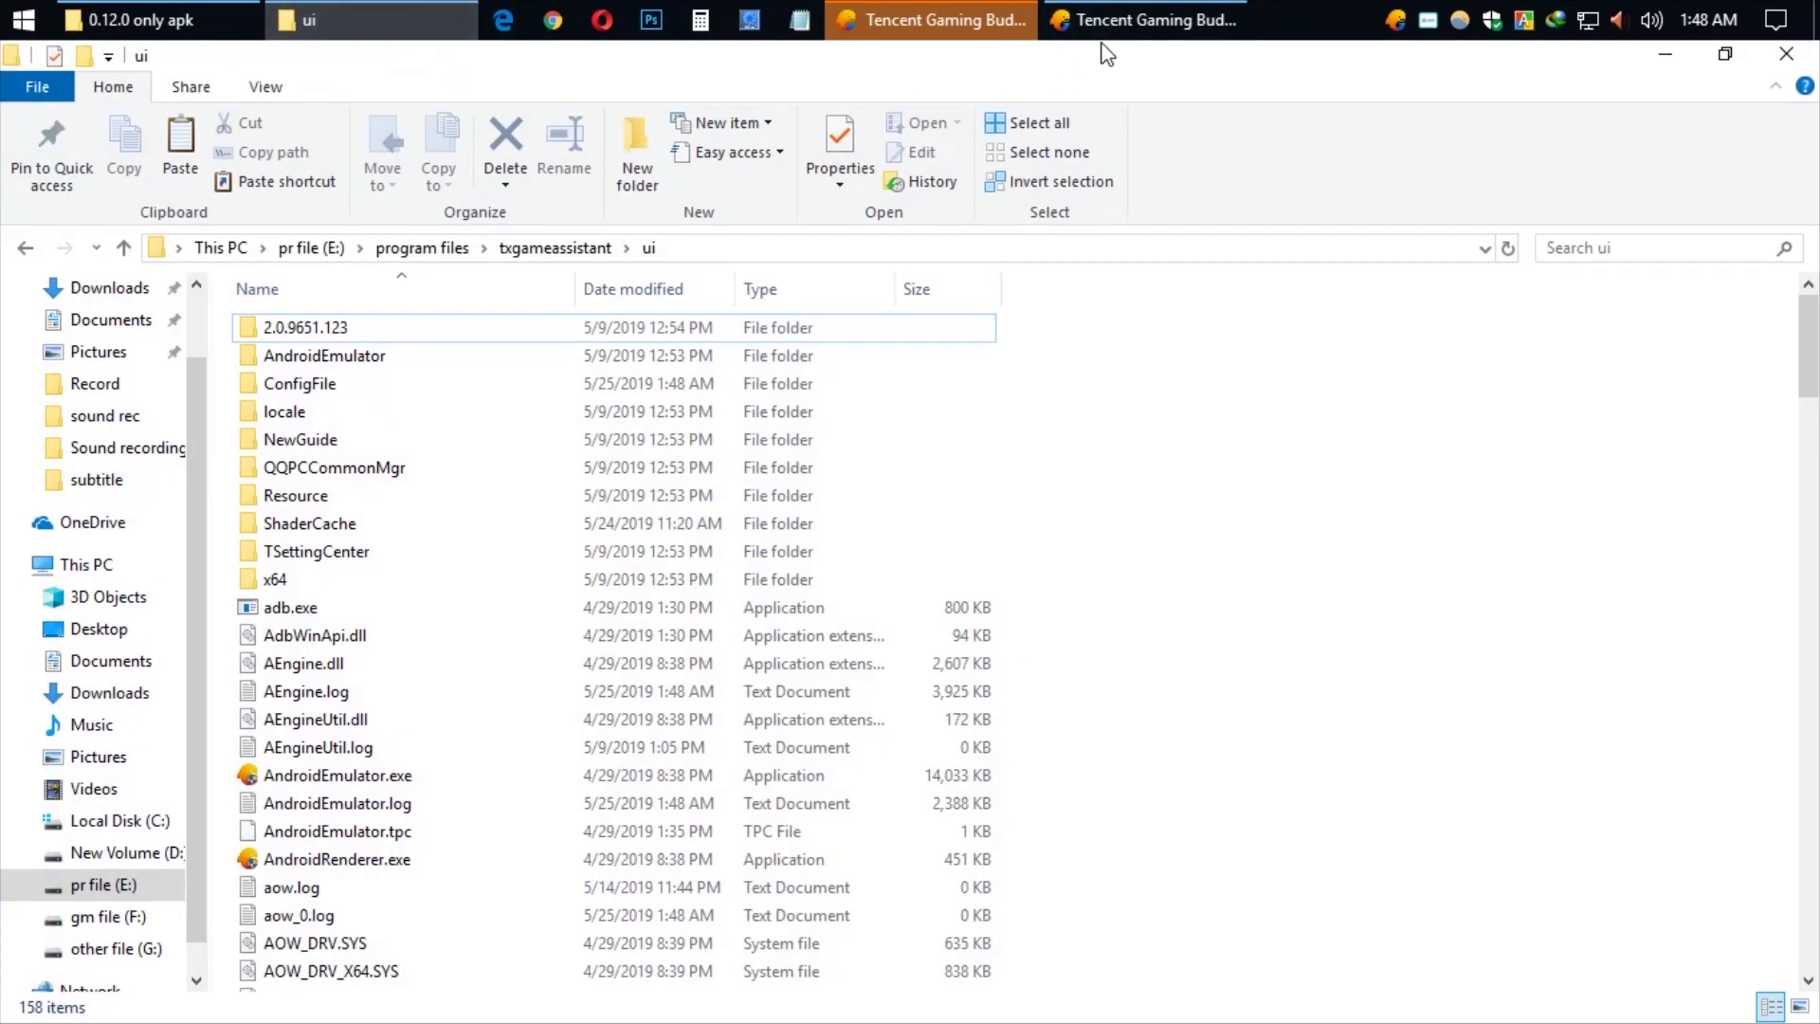
click(1144, 21)
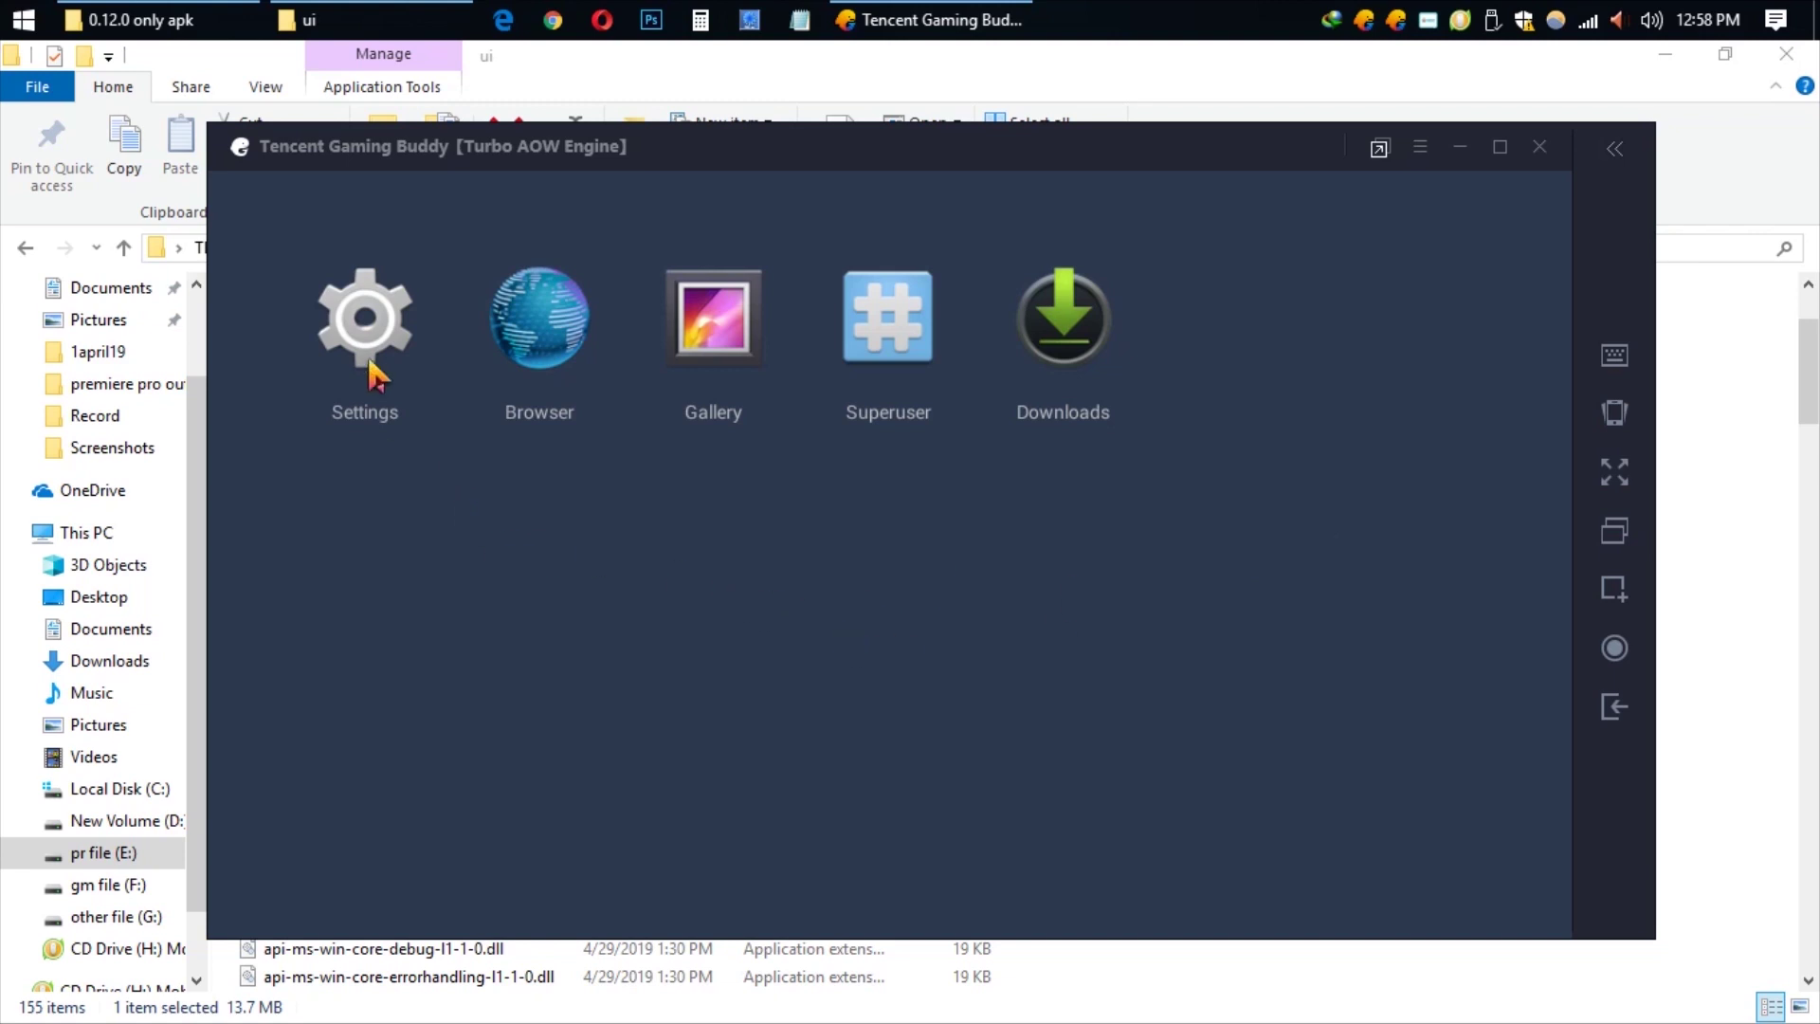
Open the emulator's Browser and search Google for "rar apkpure"
click(540, 327)
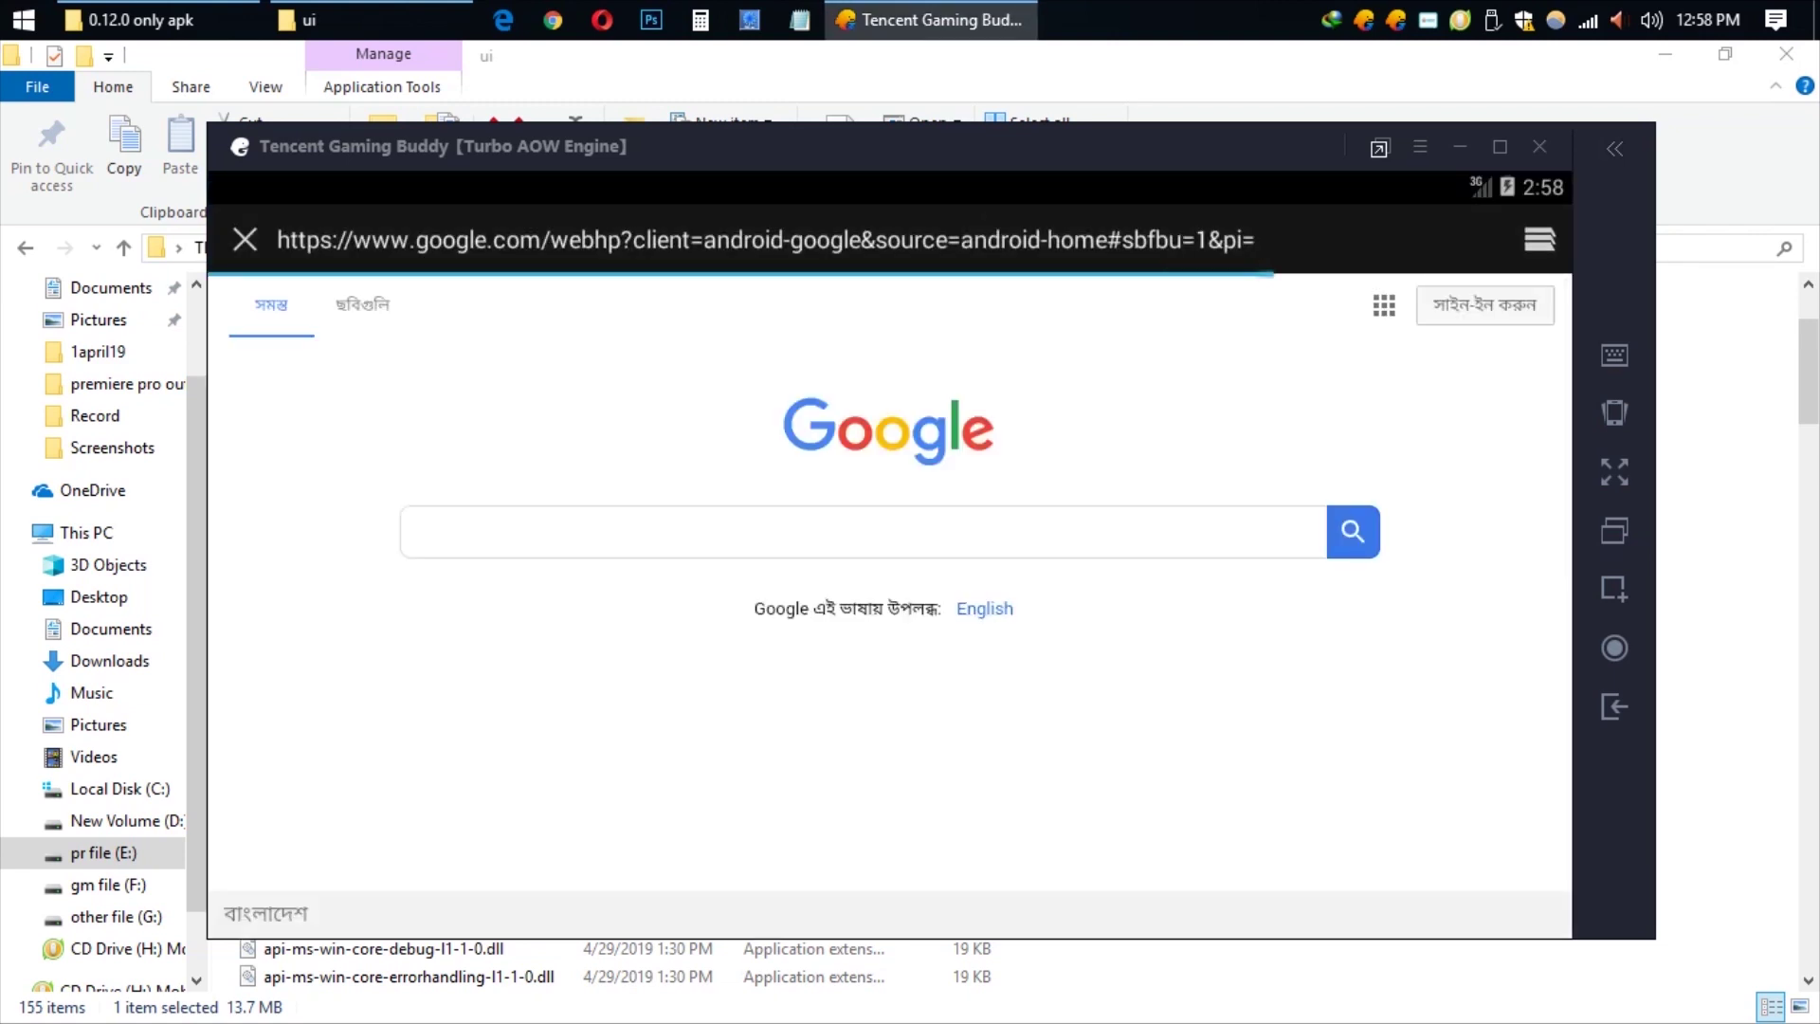
click(532, 532)
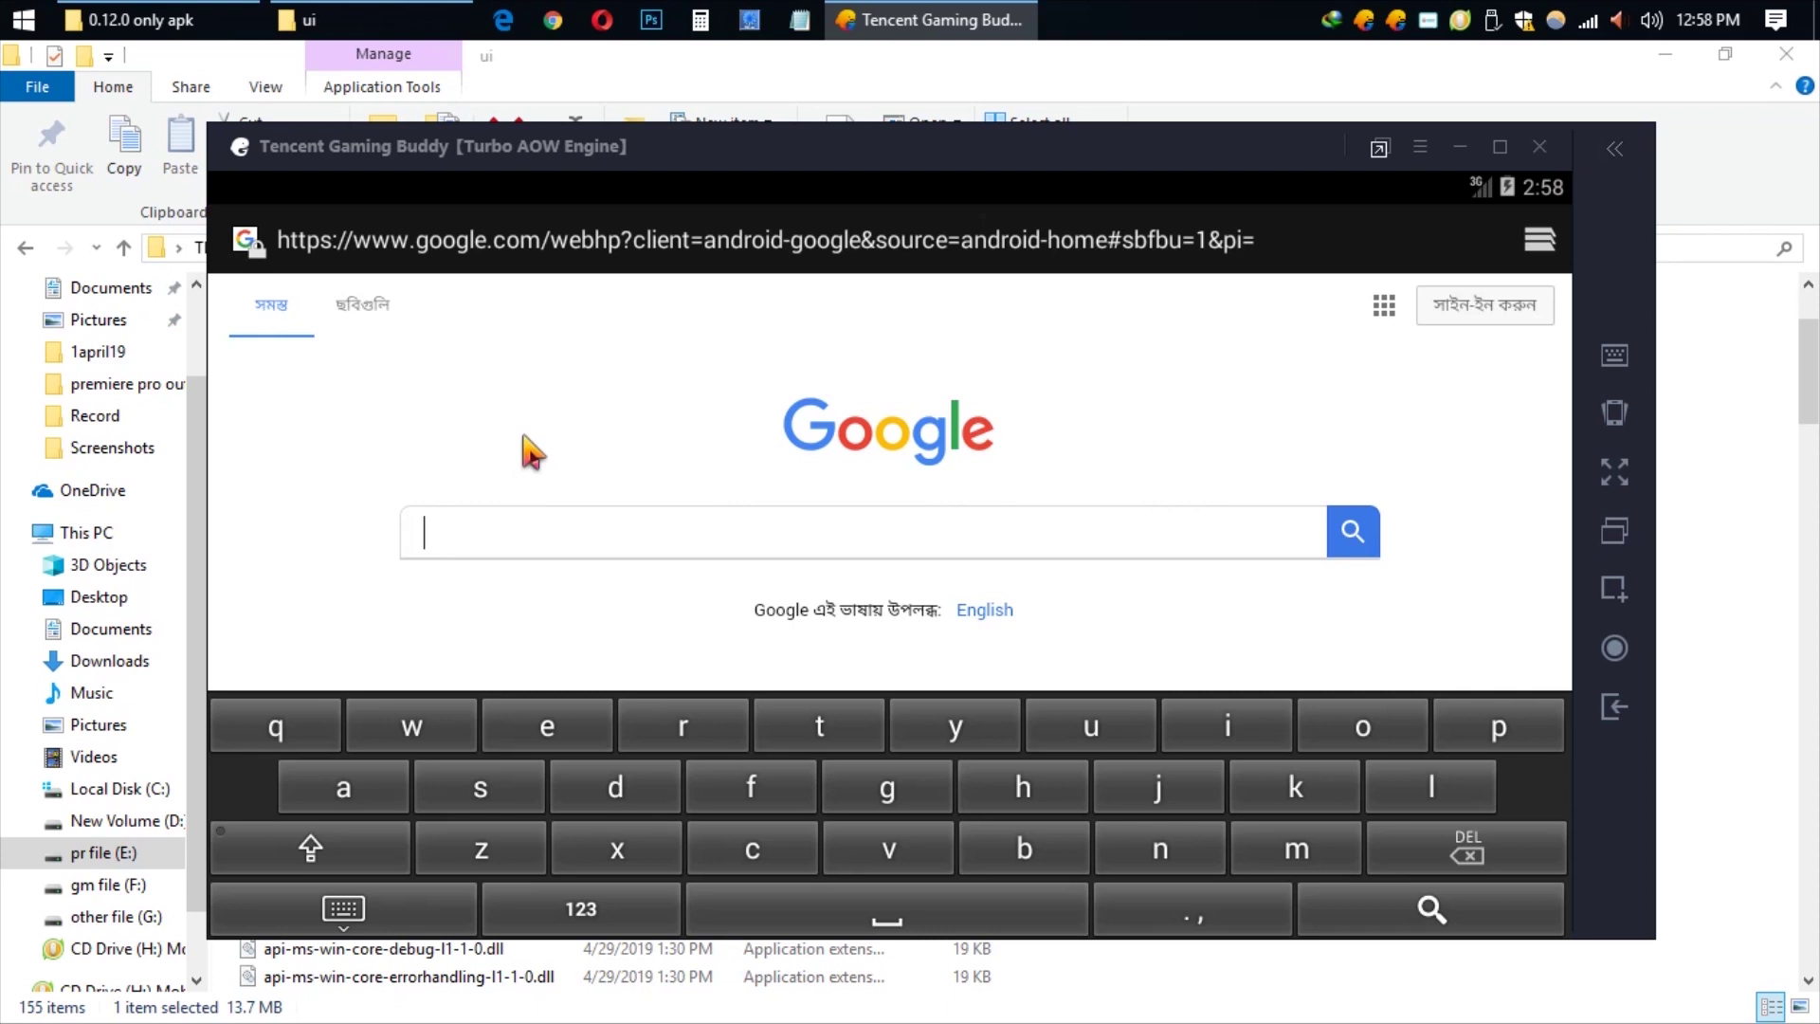
text(rar )
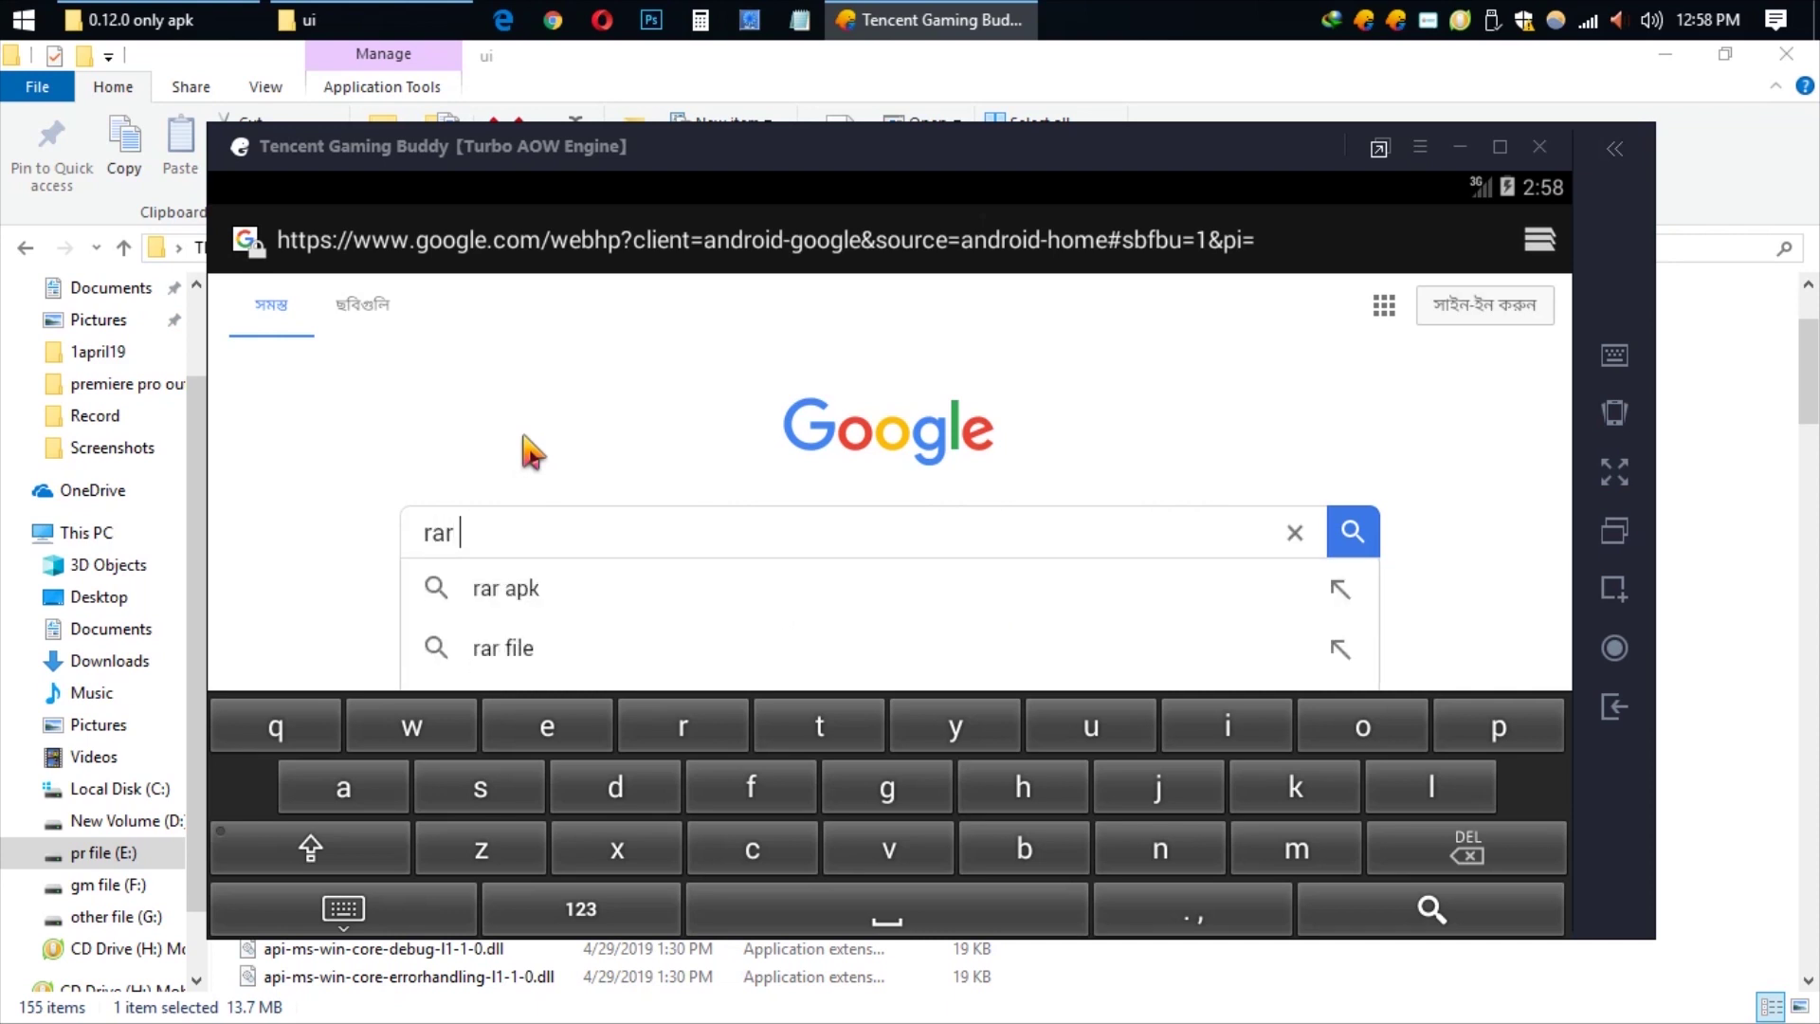
text(ap)
key(BackSpace)
text(kpure)
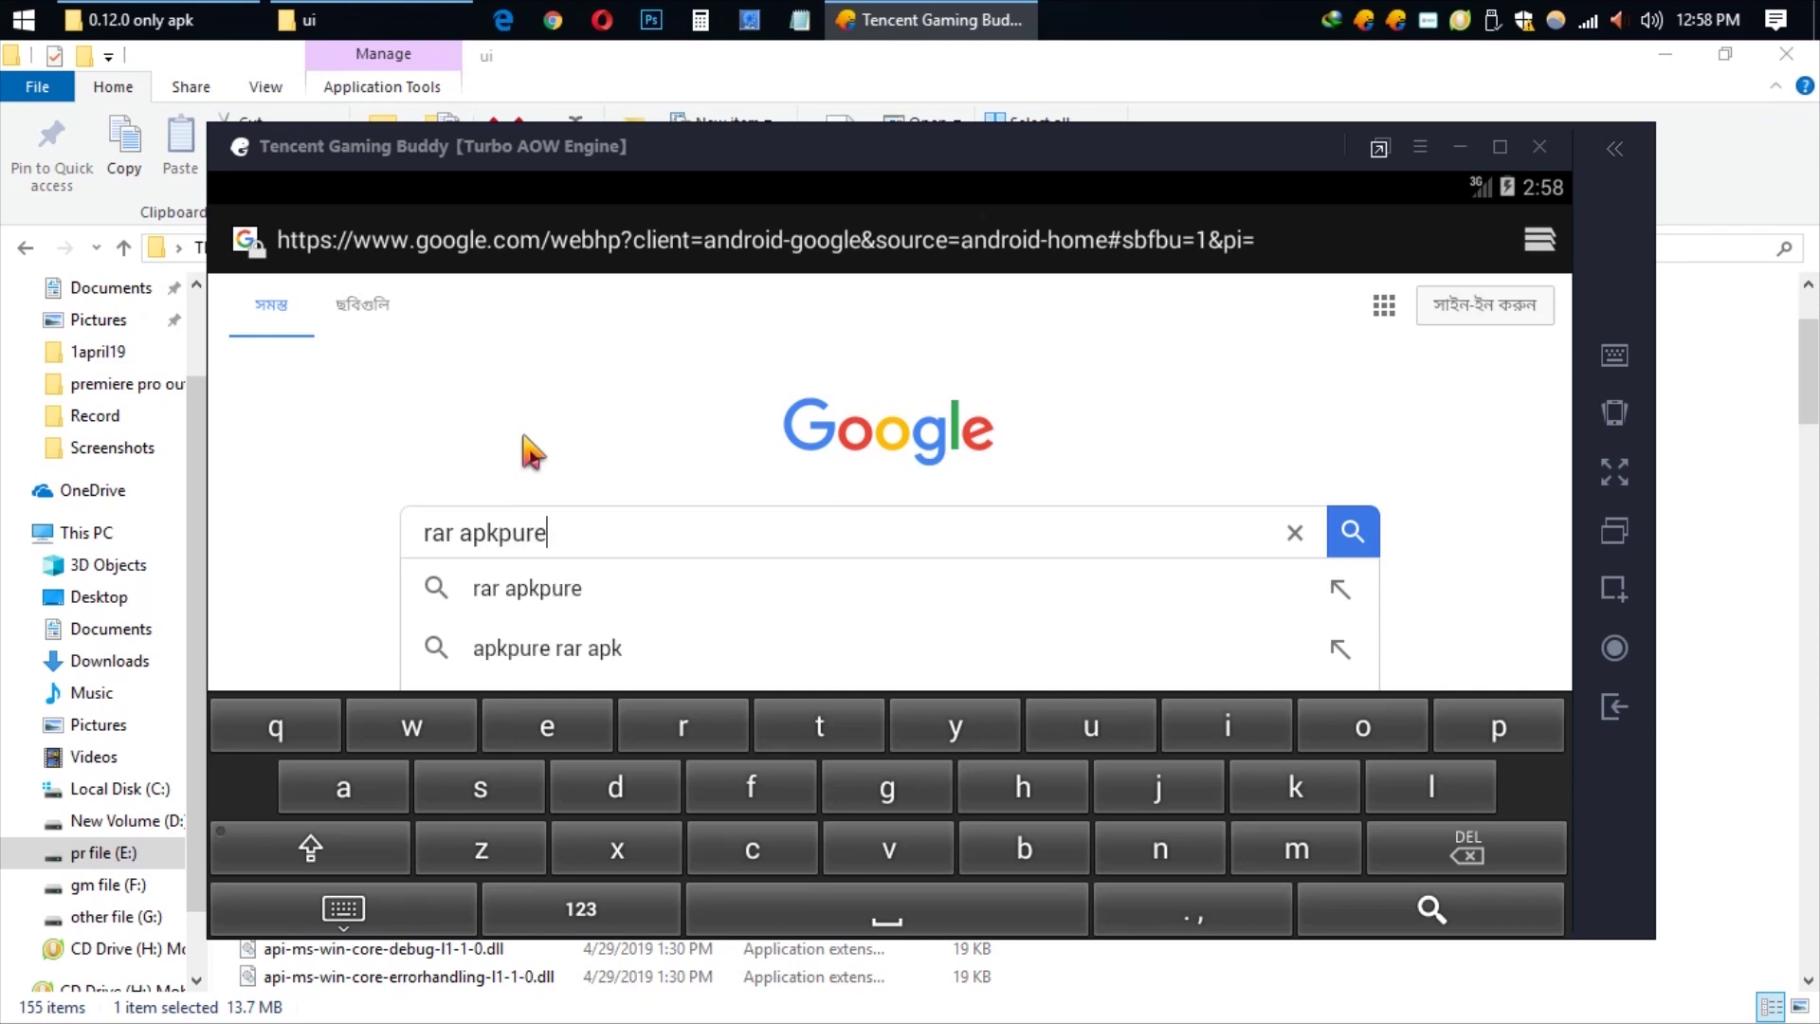
key(Return)
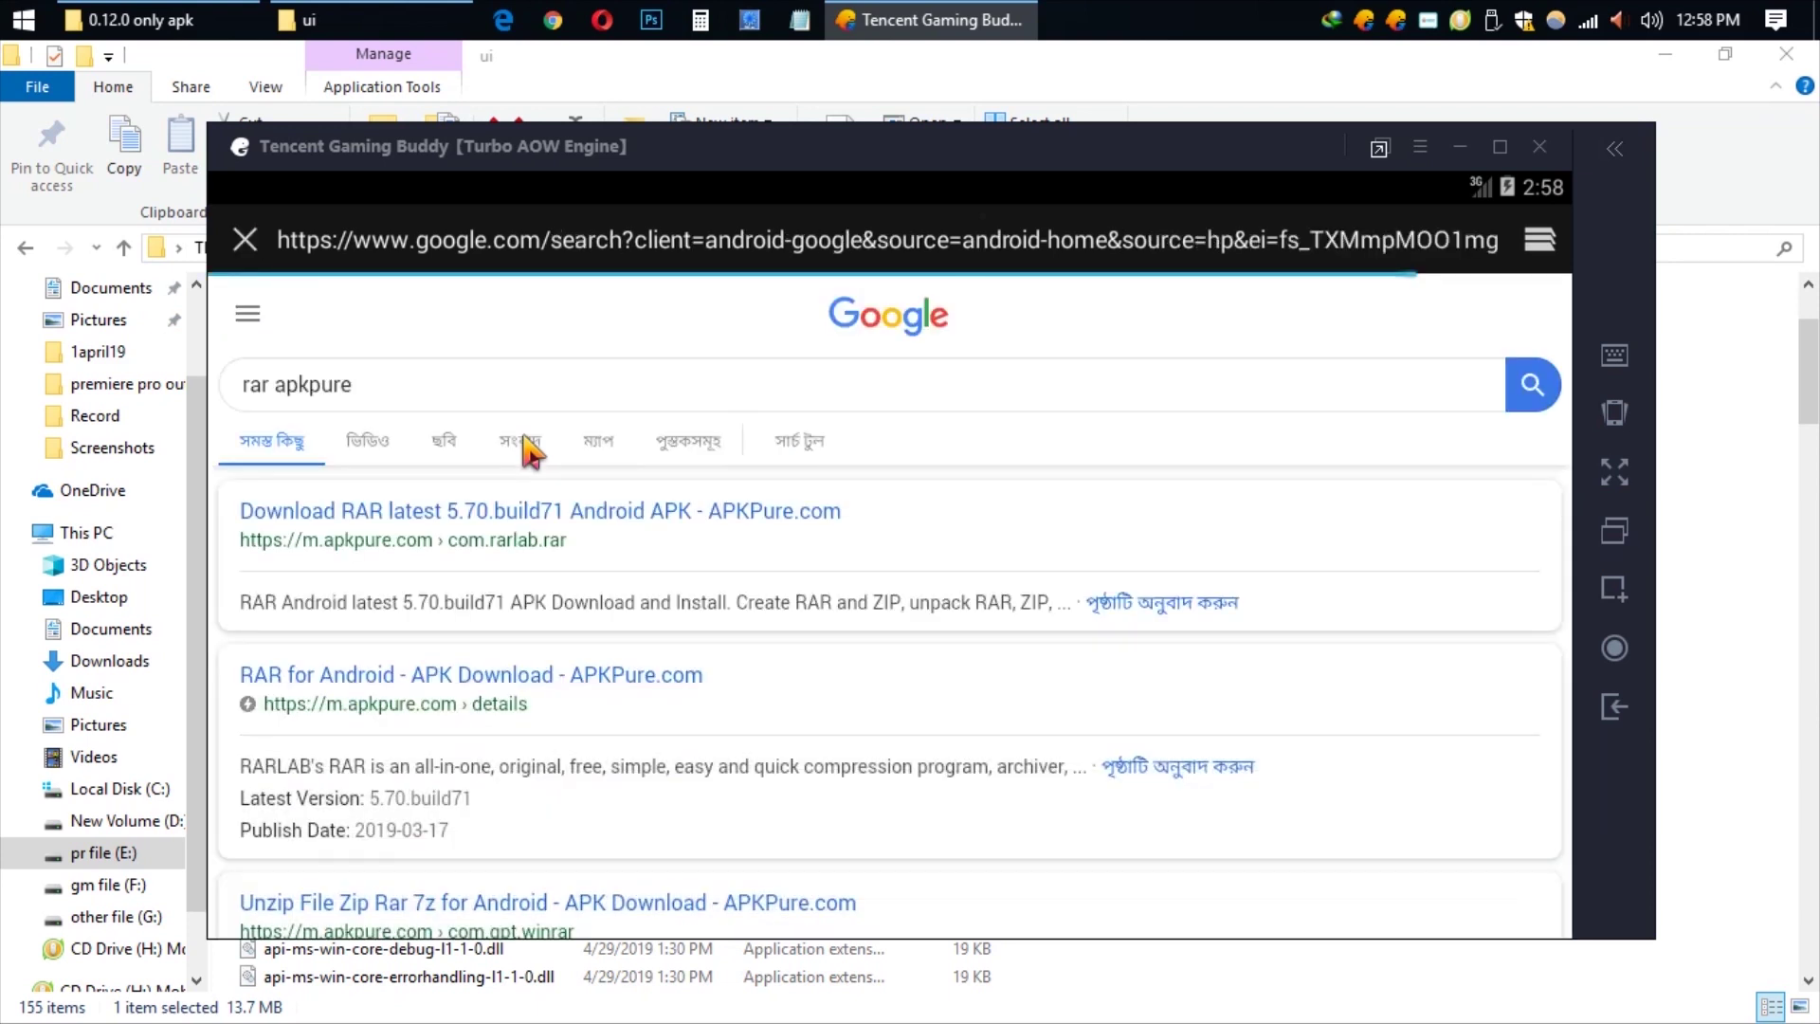
Download the RAR v5.70.build71 APK from the first APKPure result and check its progress in the notifications
click(372, 539)
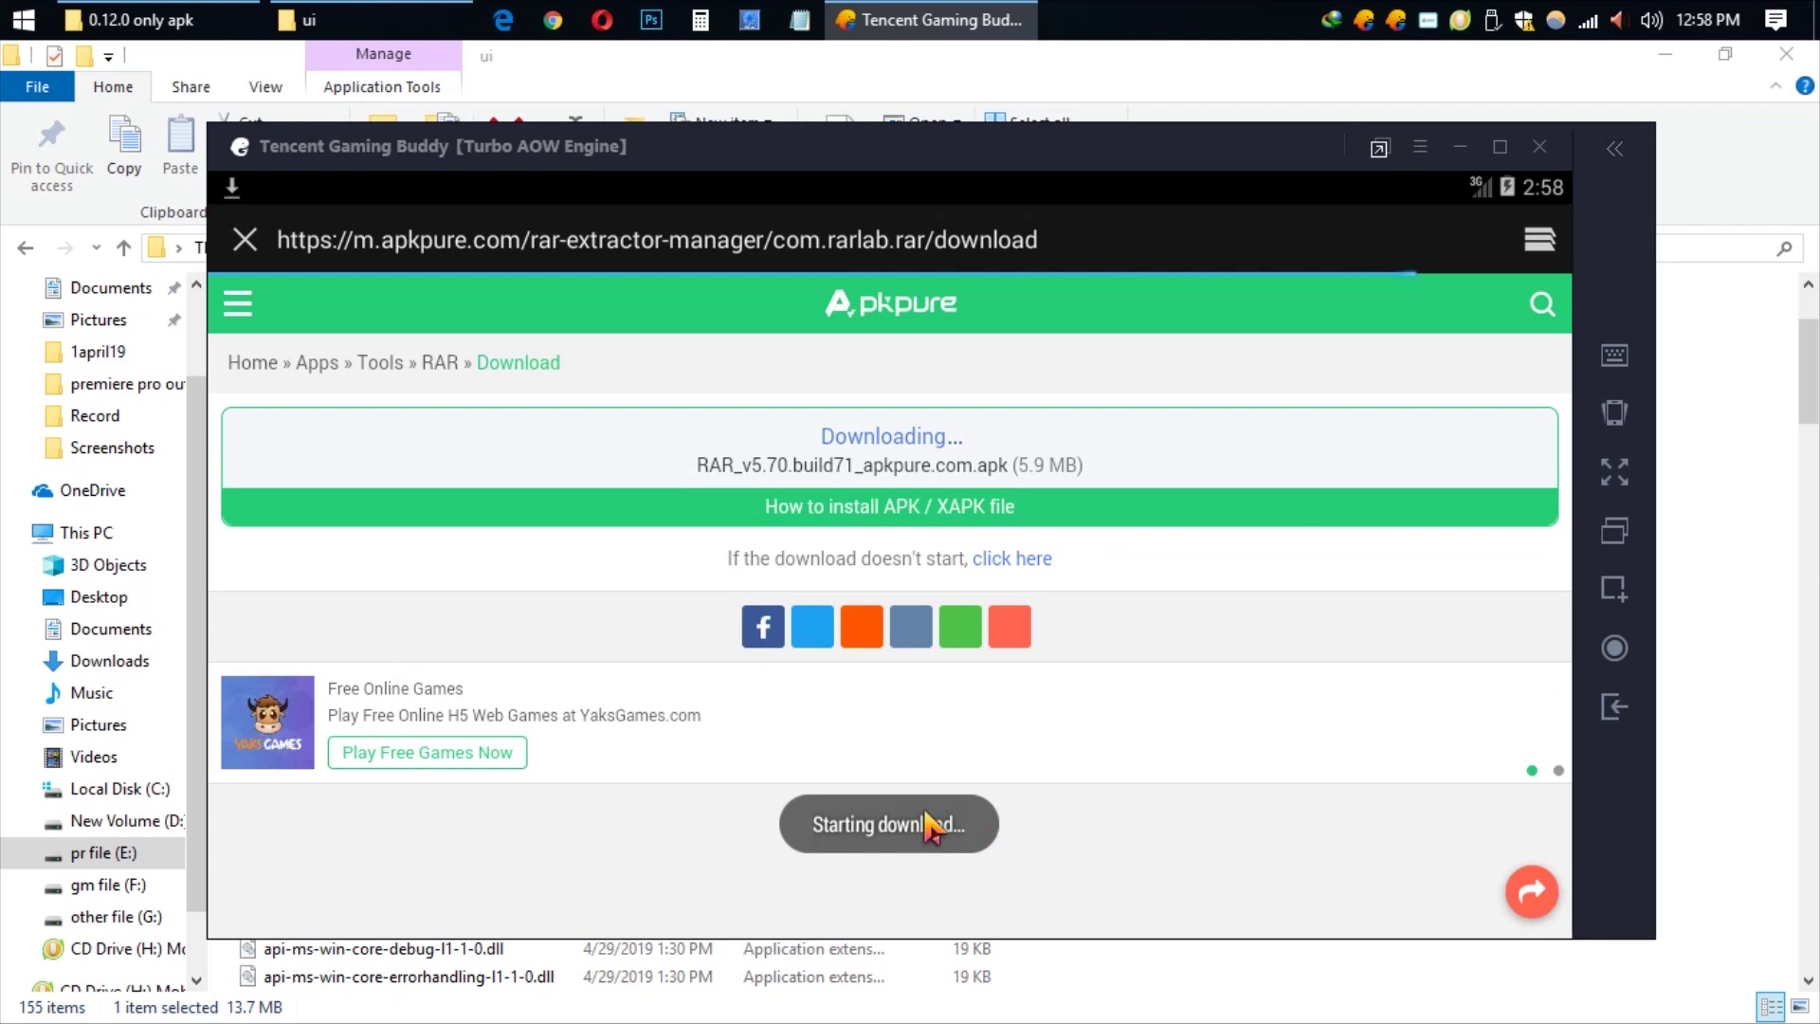
drag(741, 180, 730, 636)
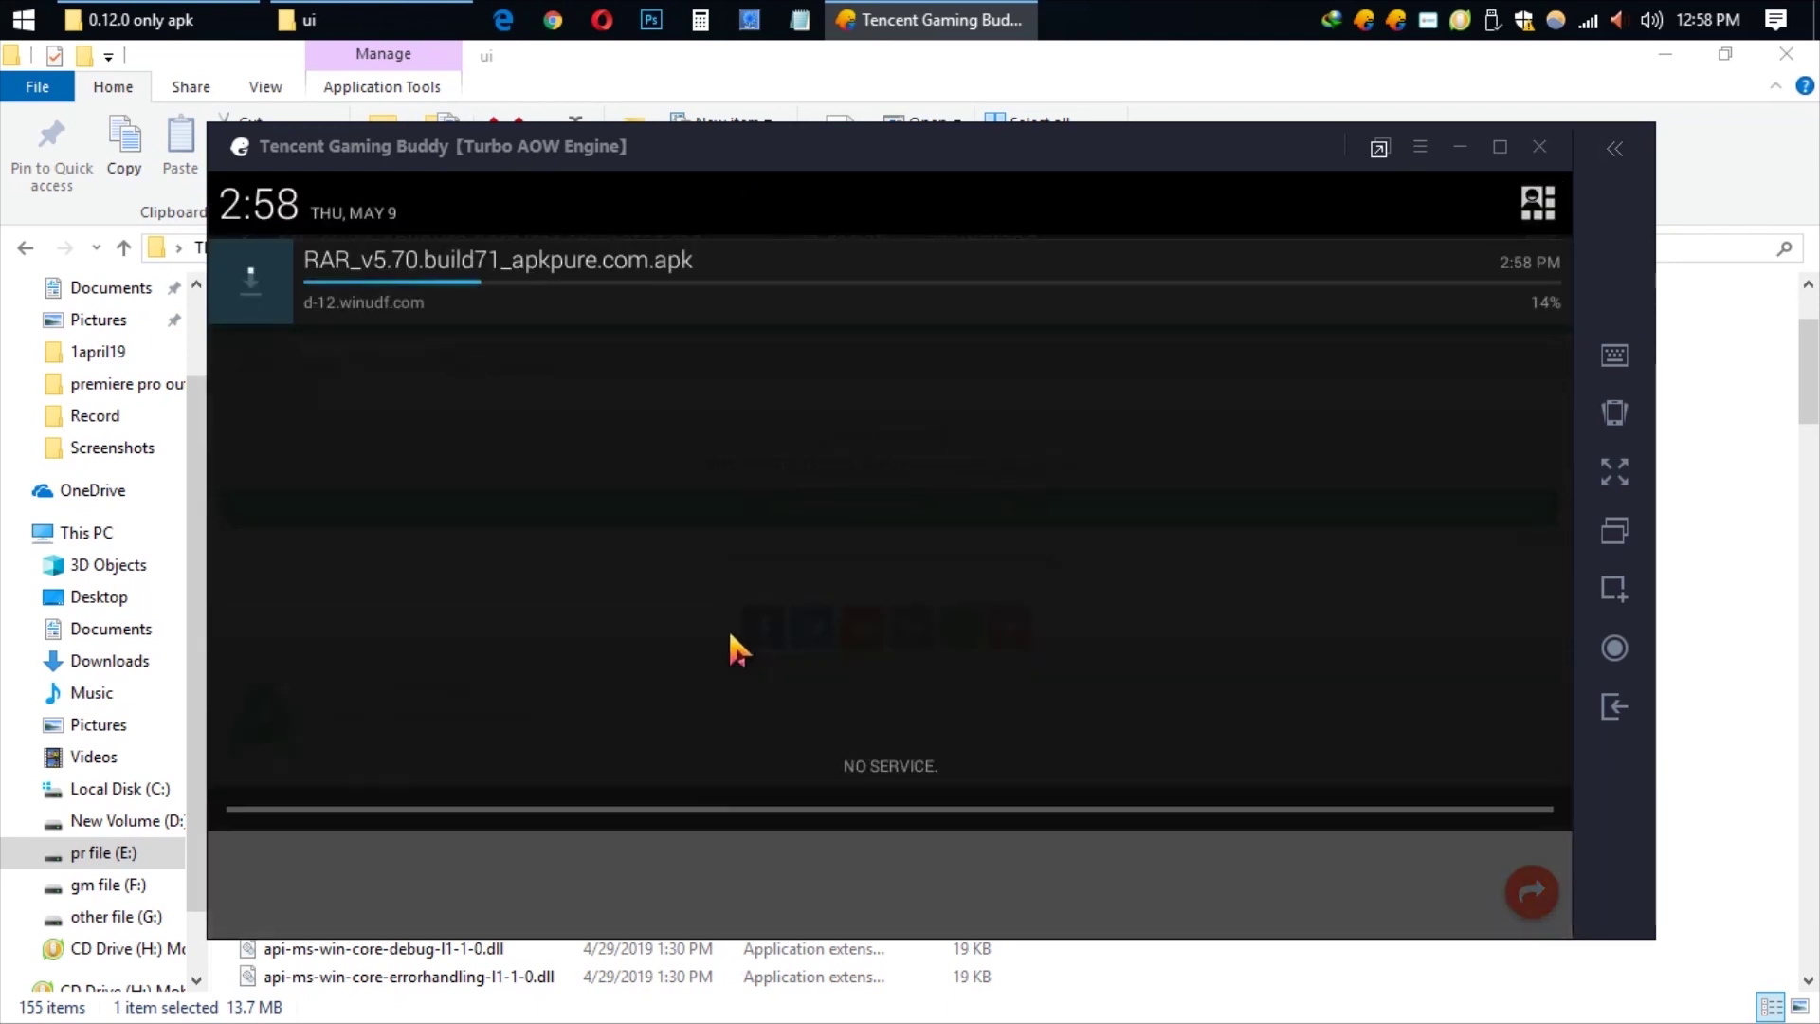
click(540, 431)
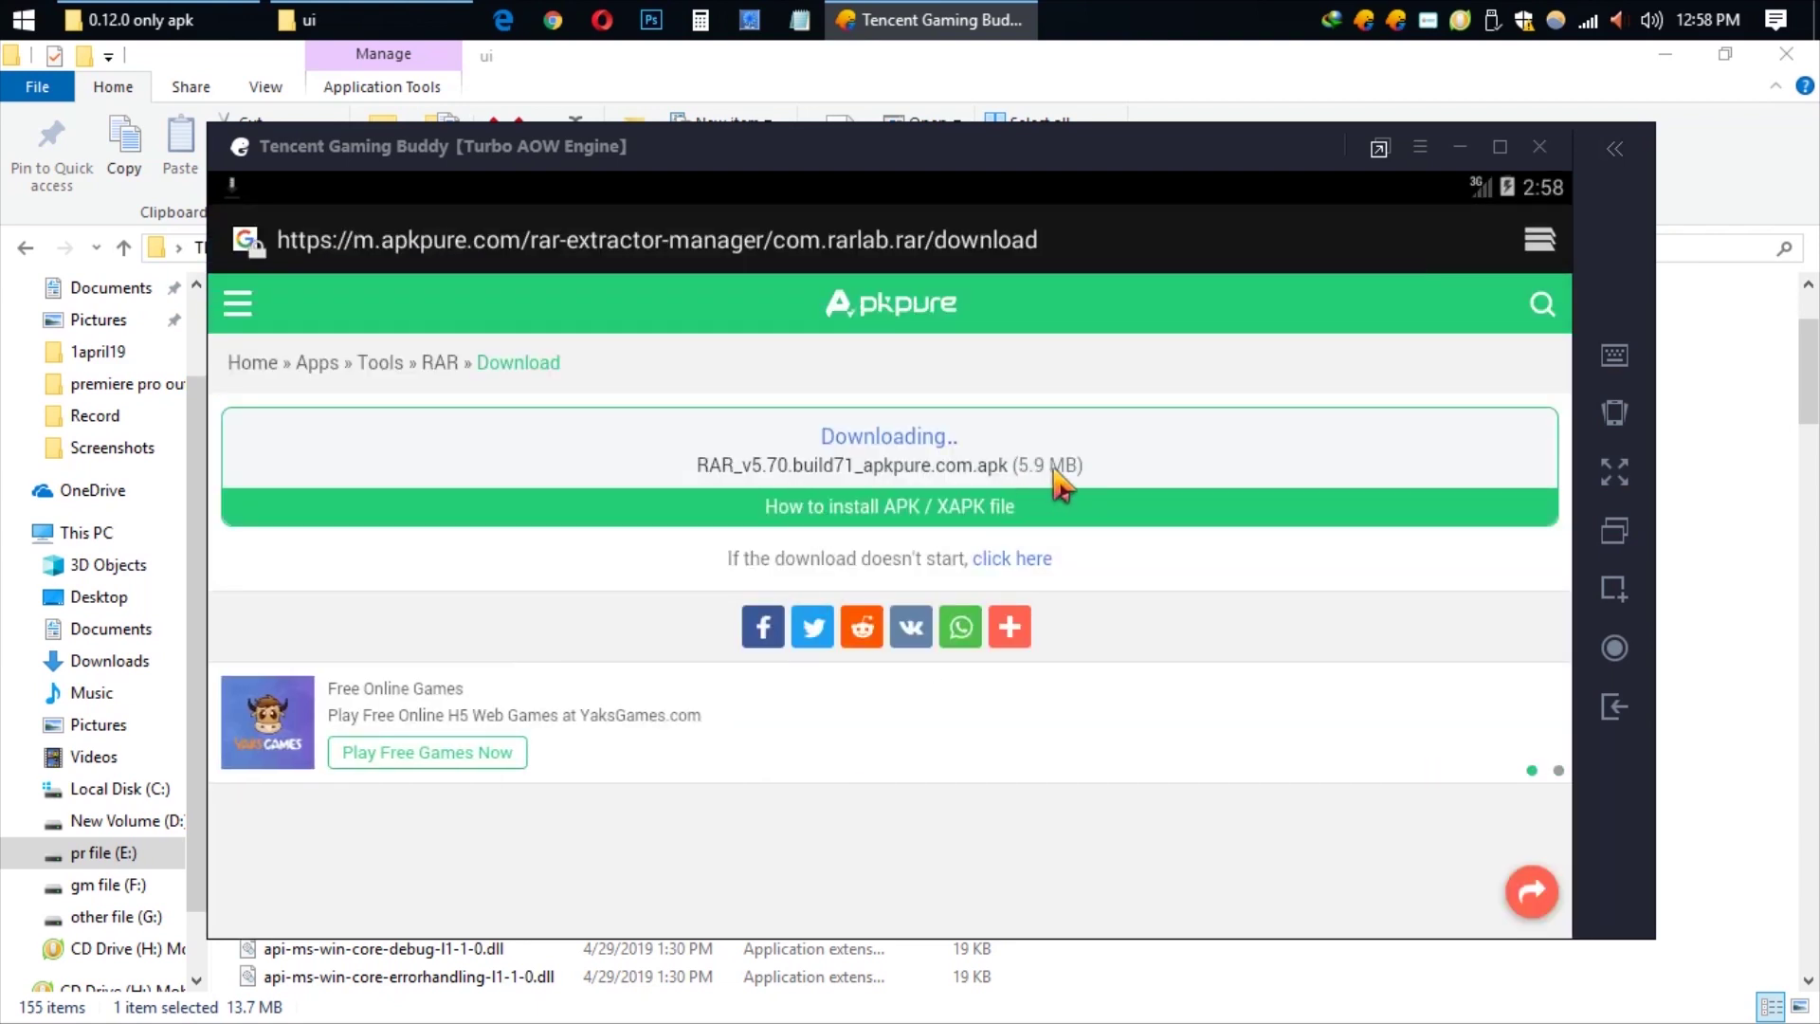
drag(1089, 178, 1041, 476)
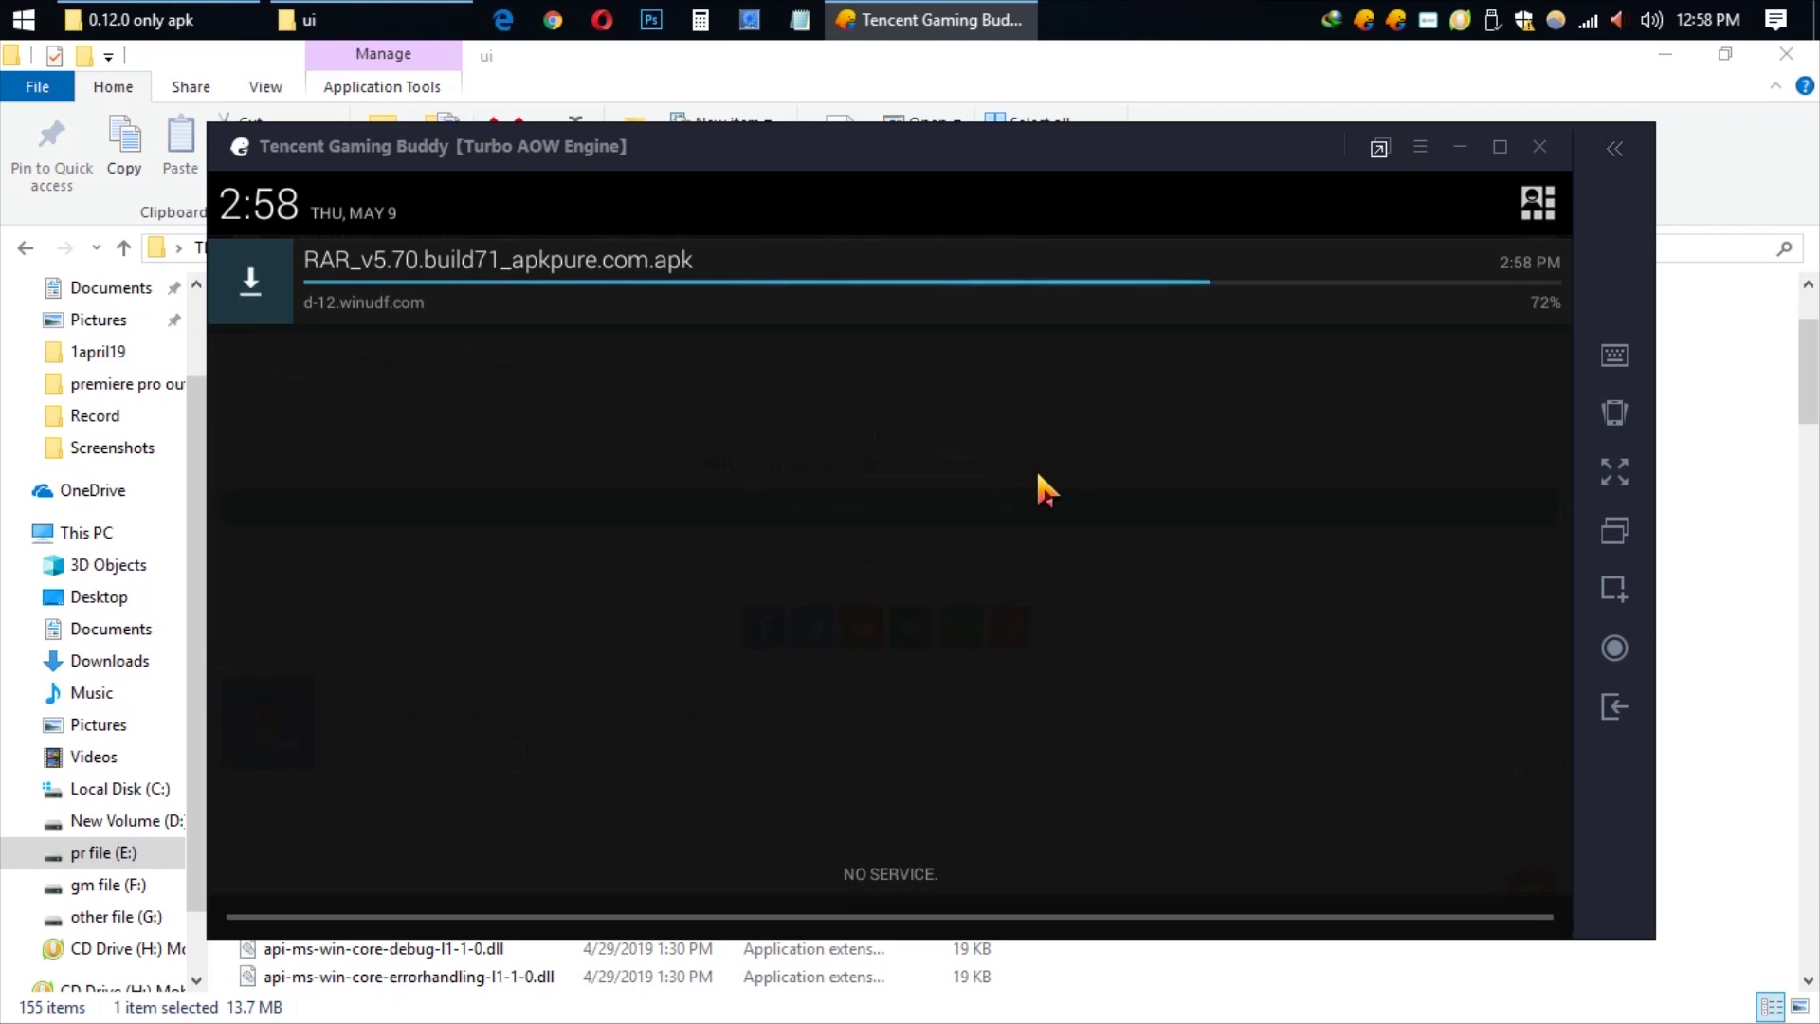
Install the downloaded RAR package with the requested permissions and return to the emulator's home screen
click(841, 304)
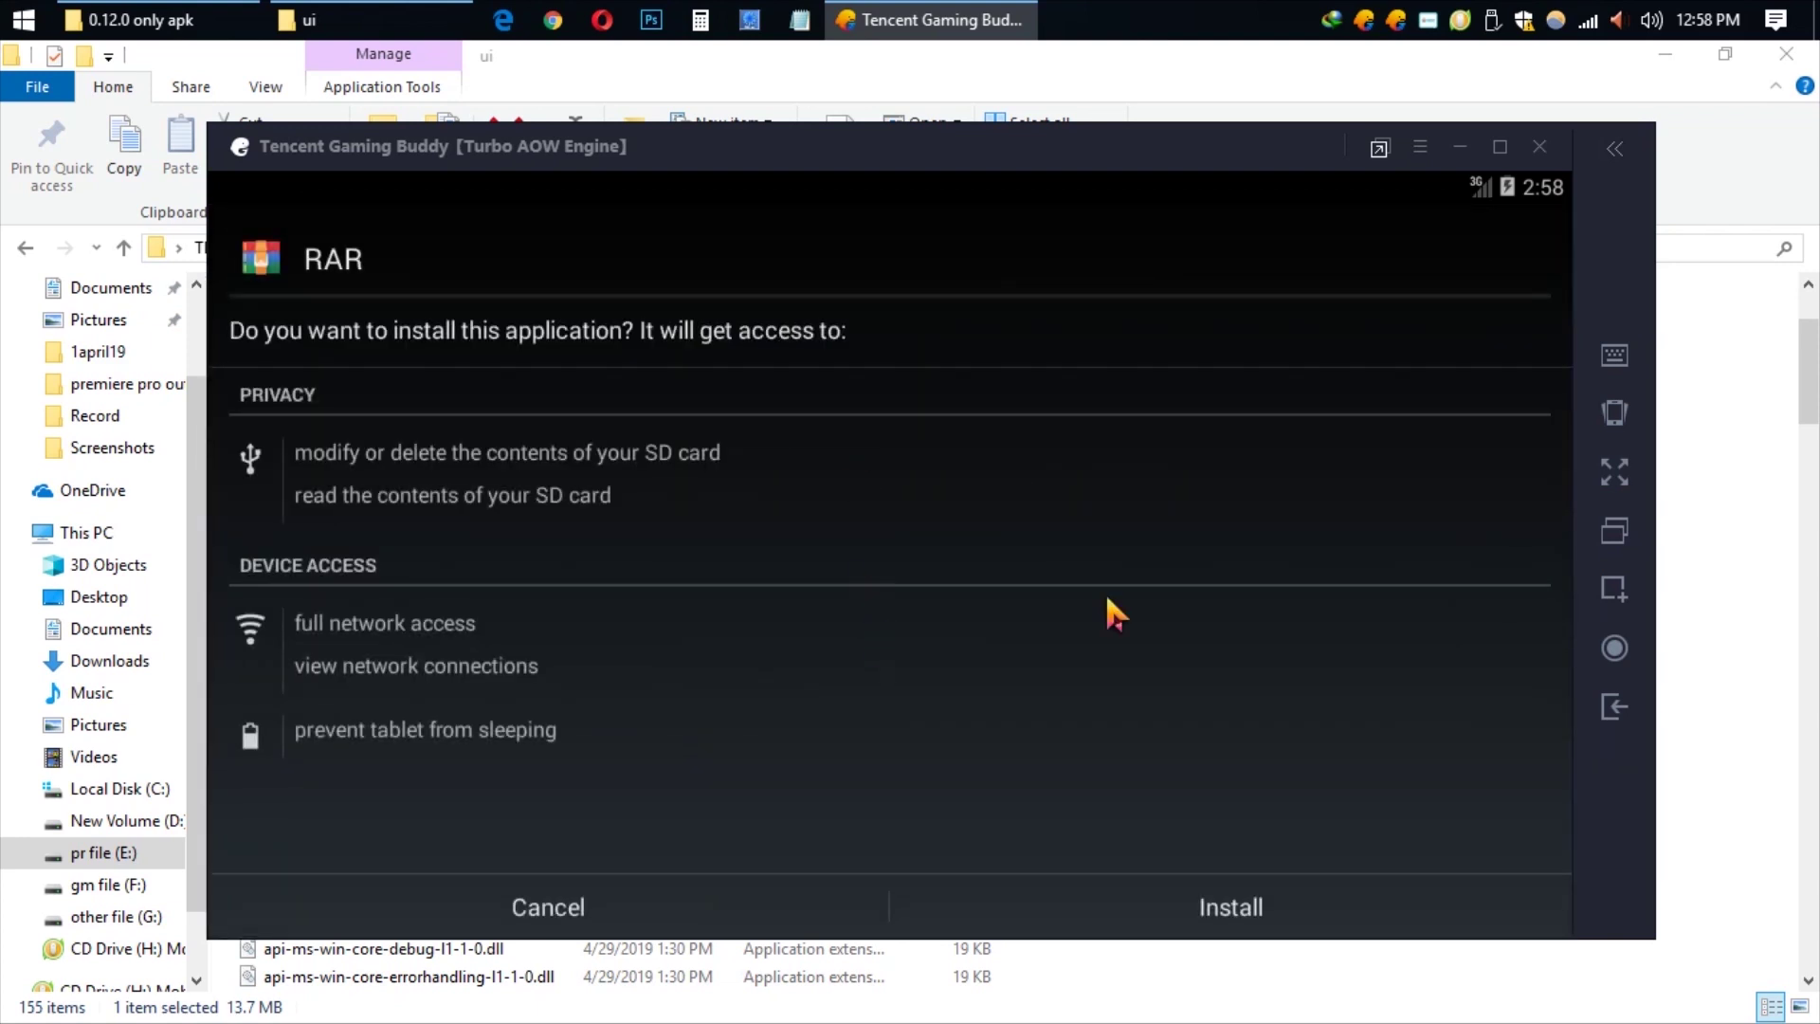
click(1227, 917)
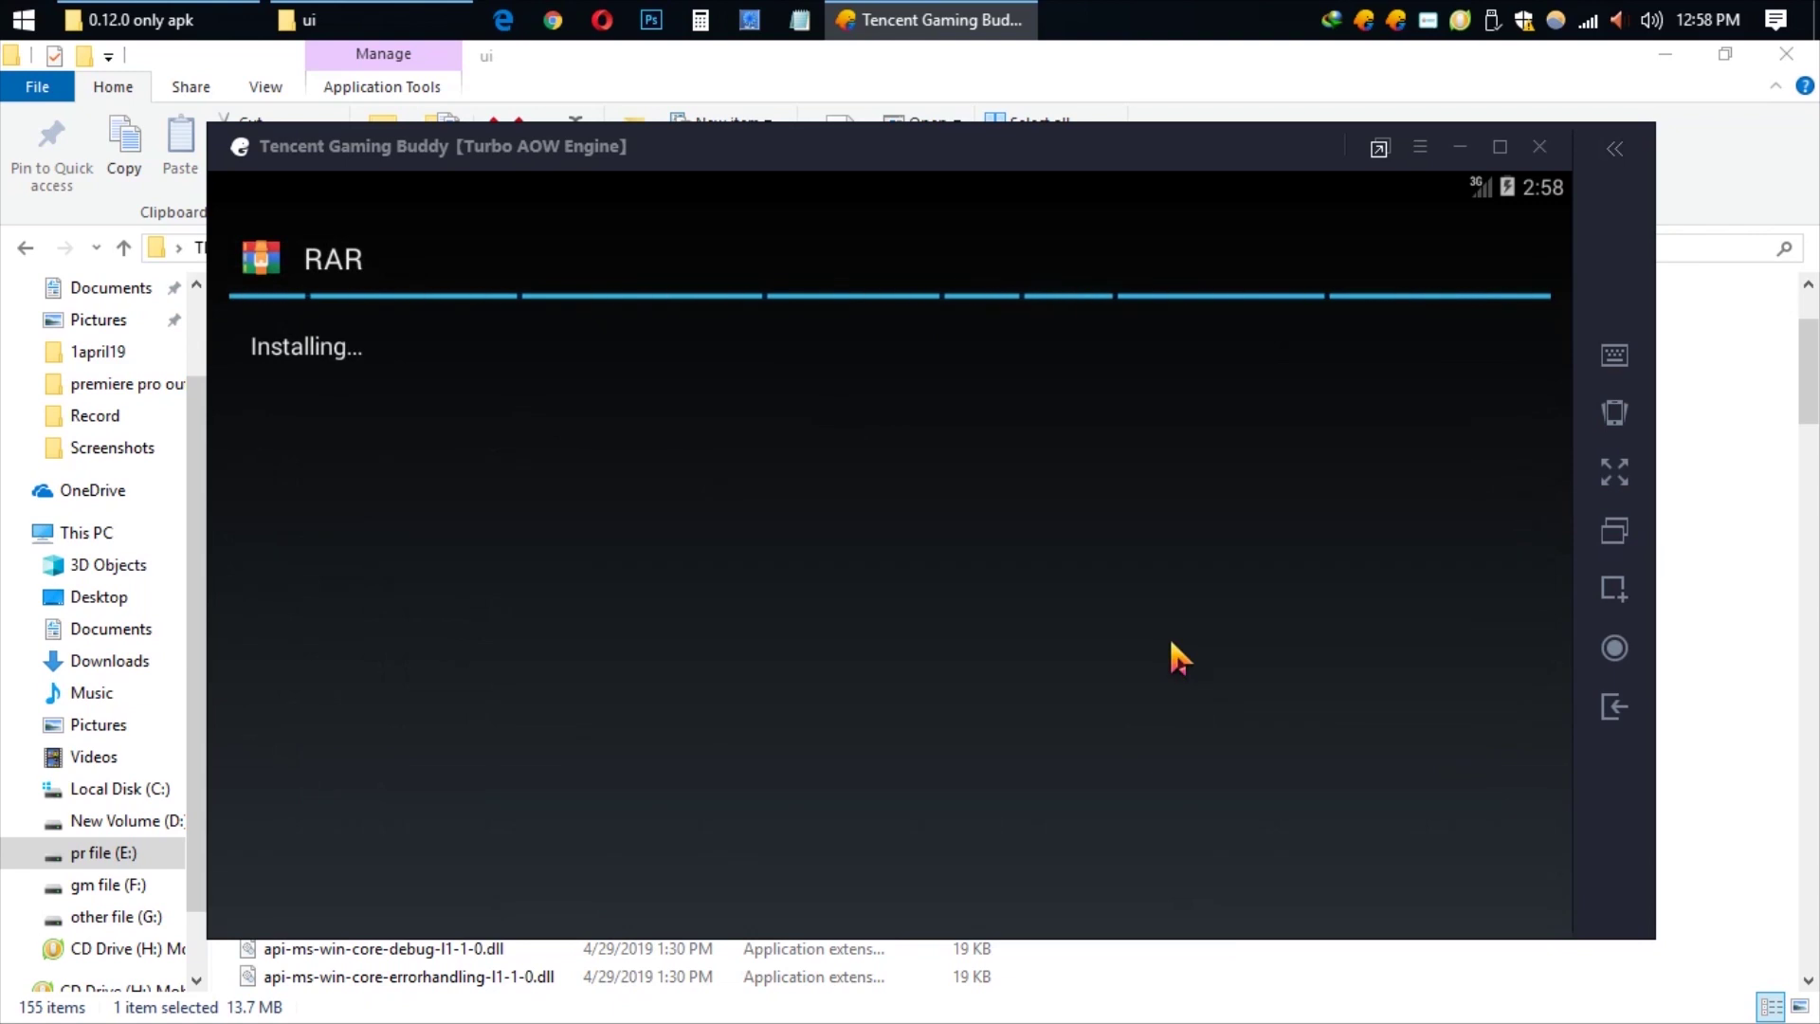
click(675, 910)
click(1609, 704)
click(1609, 703)
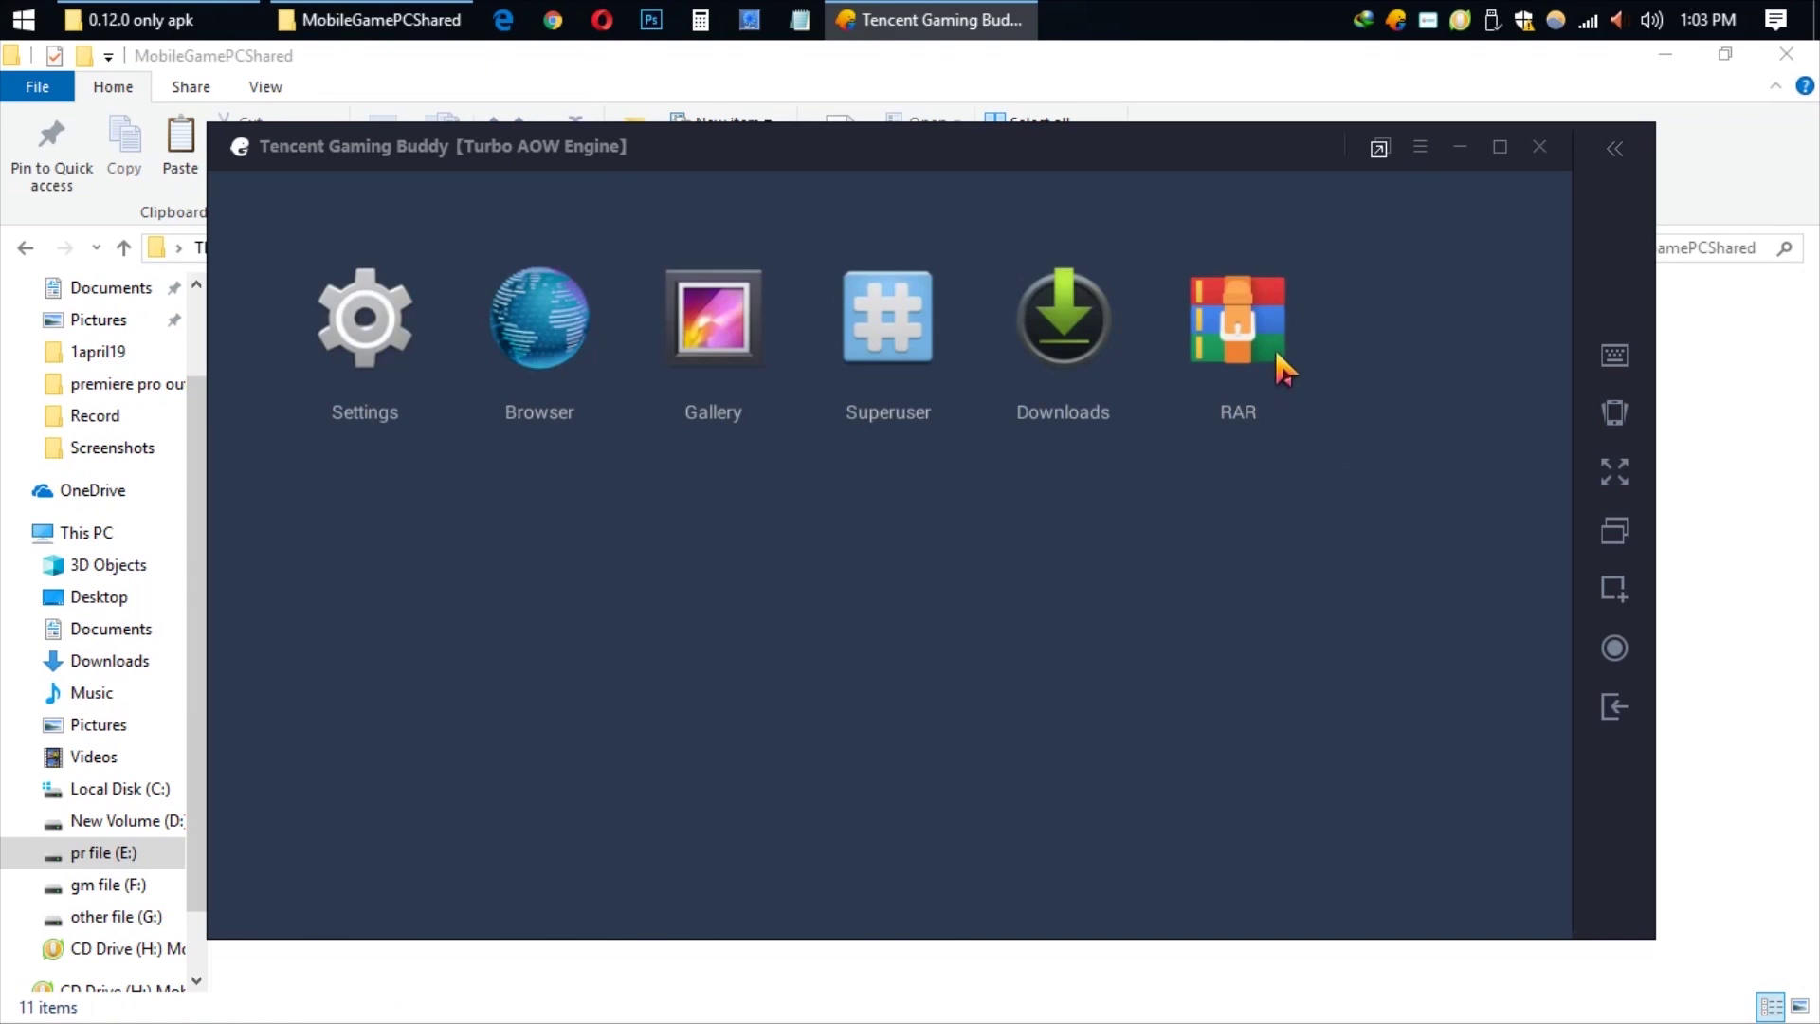
Open the RAR app, go up from /storage/emulated/0 to the root directory, and browse its folders
click(1275, 354)
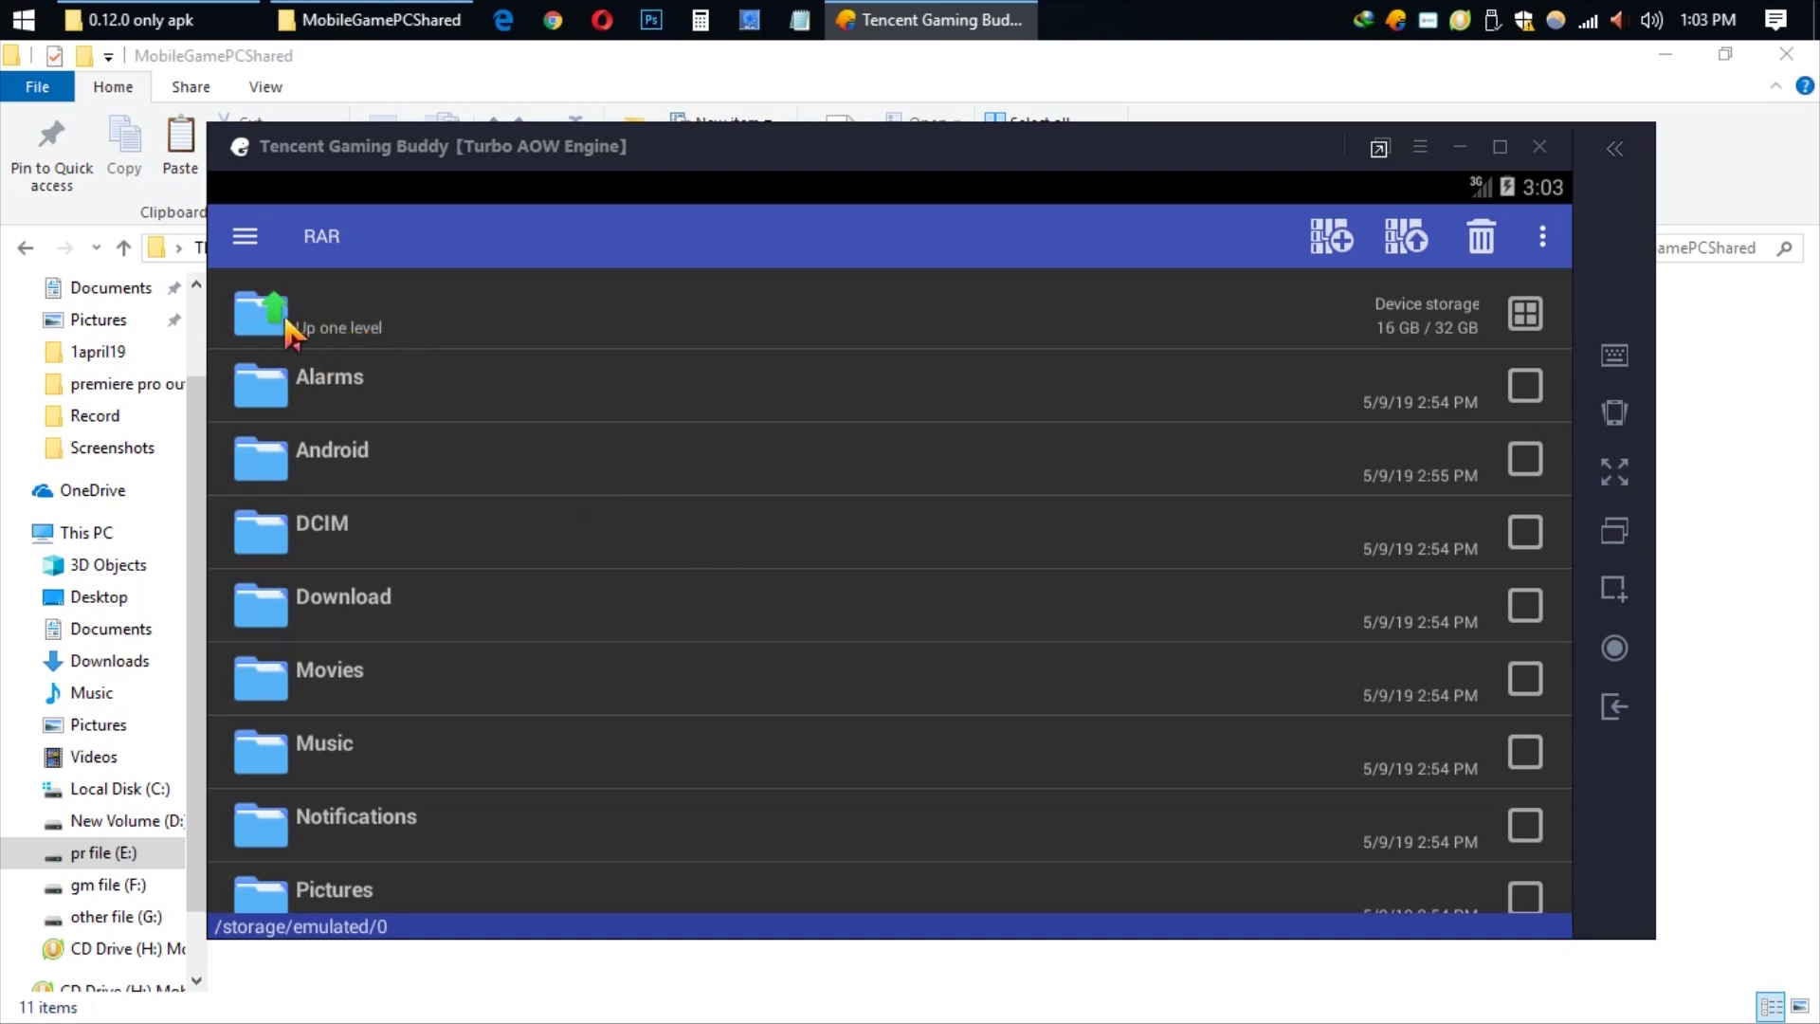
click(600, 343)
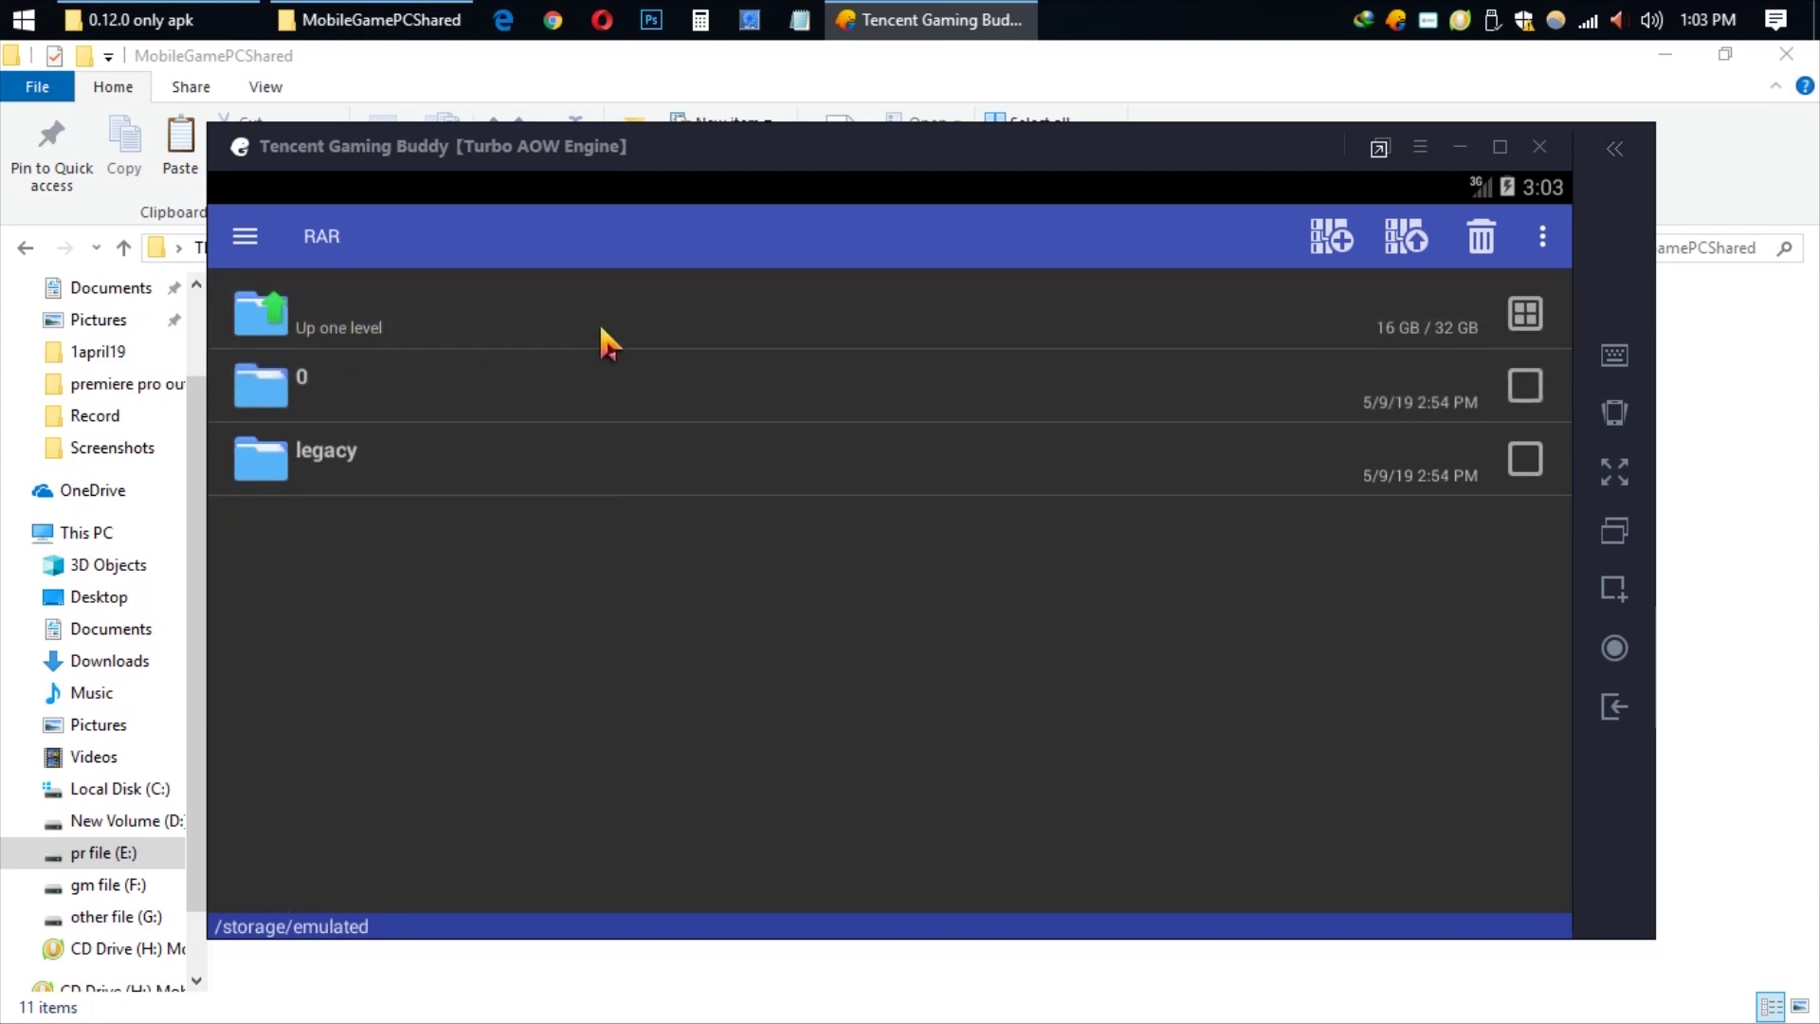
click(600, 343)
click(601, 339)
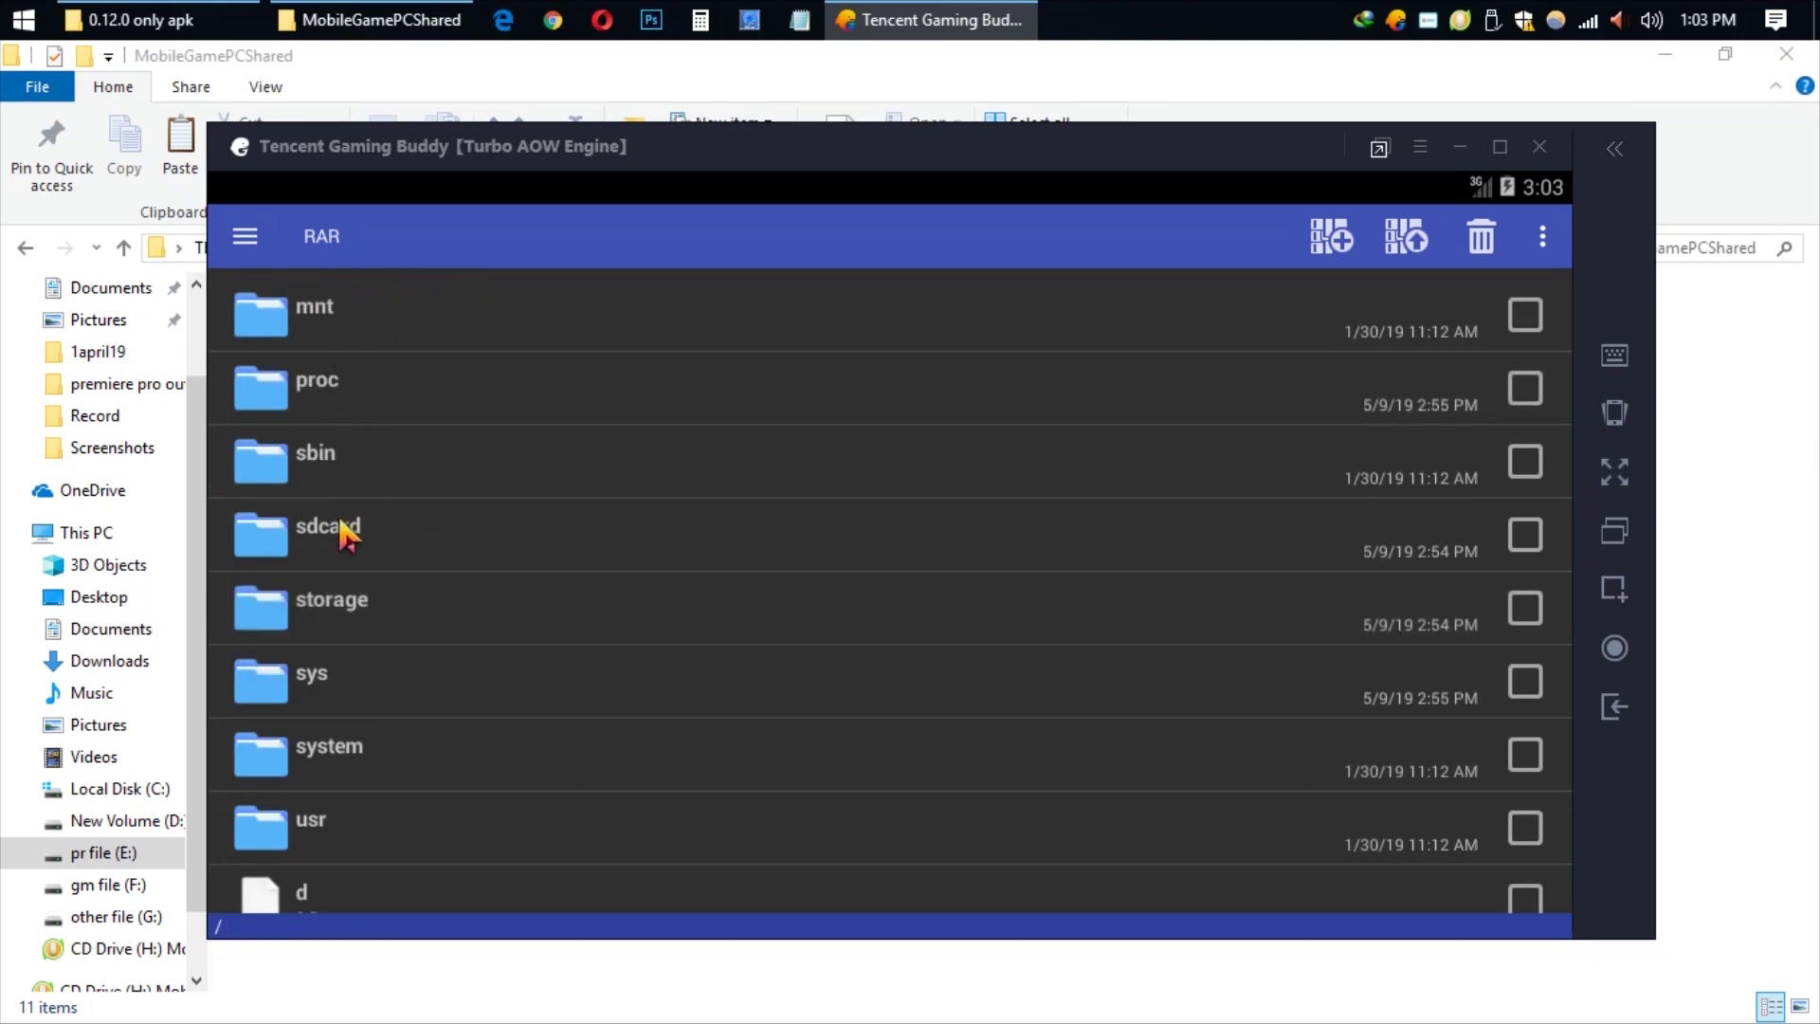
scroll(418, 598, up, 5)
scroll(445, 601, up, 2)
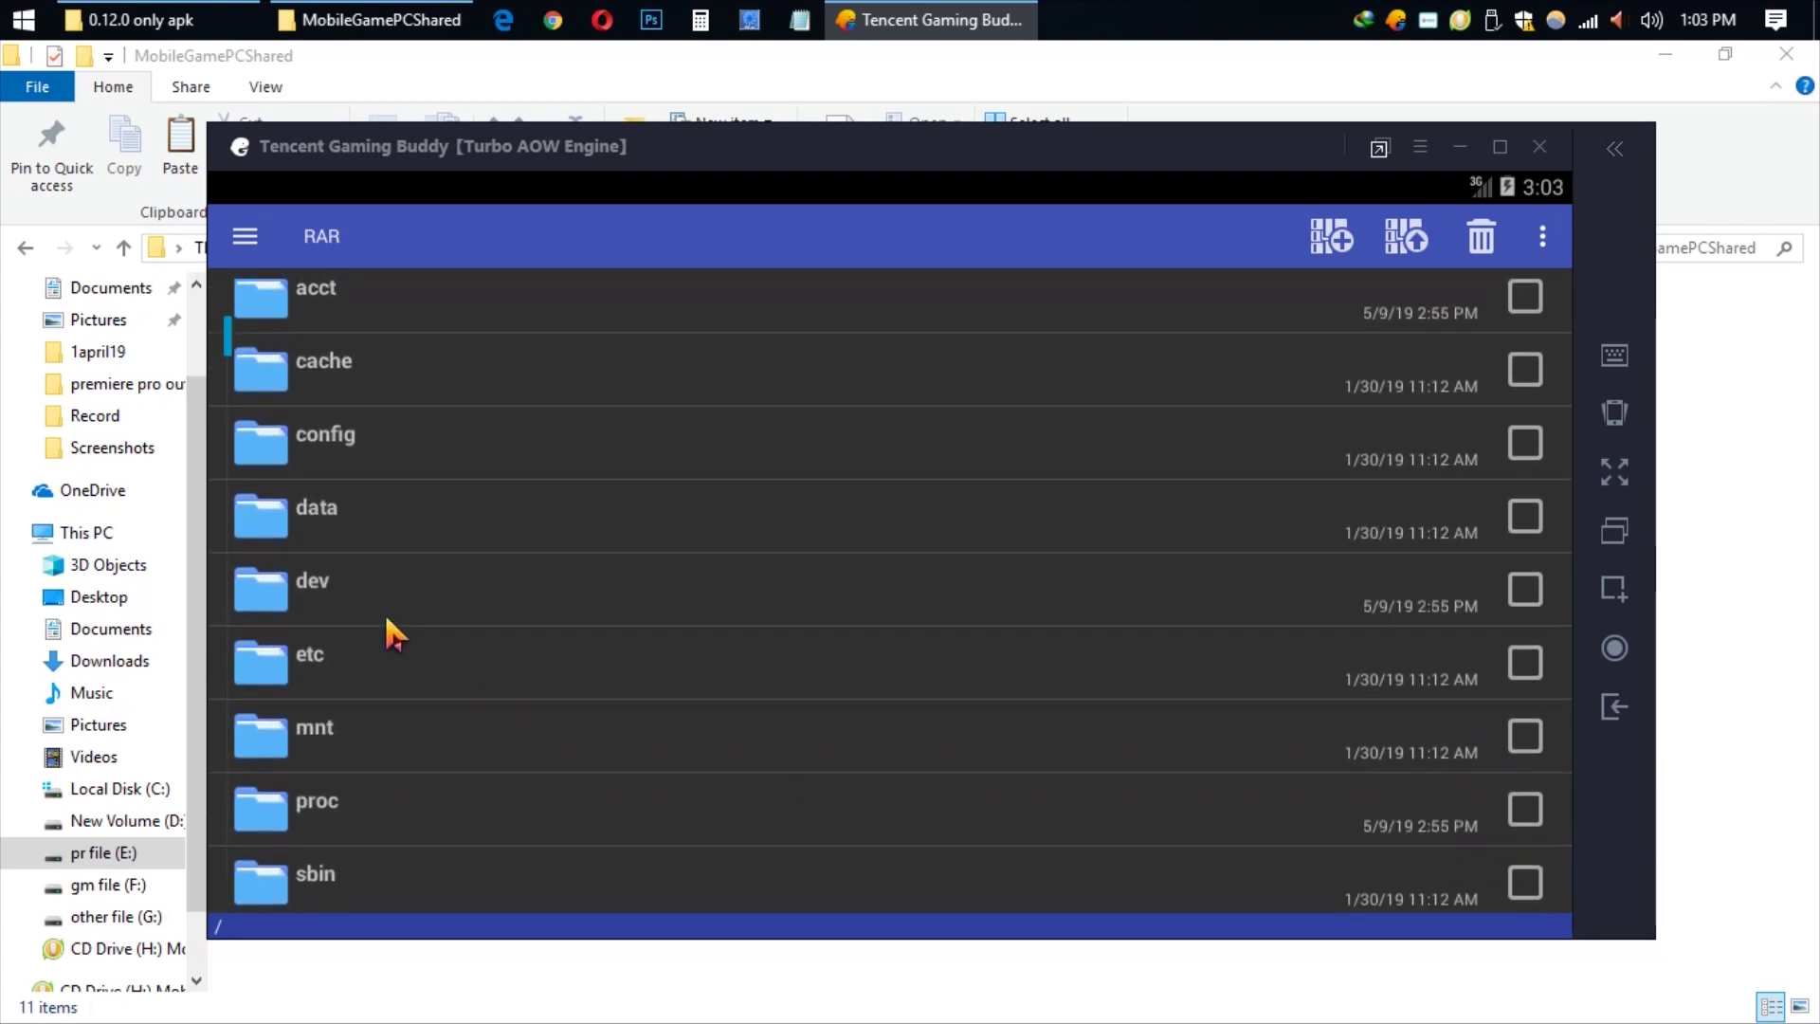